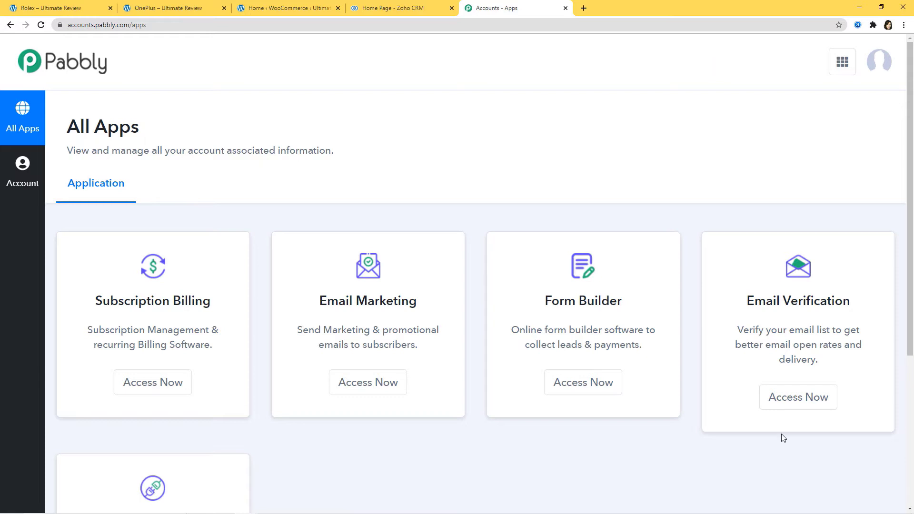
- Open Pabbly Connect and create a new workflow named 'Shopify Integrations'
scroll(739, 419, "down", 4)
scroll(739, 418, "down", 1)
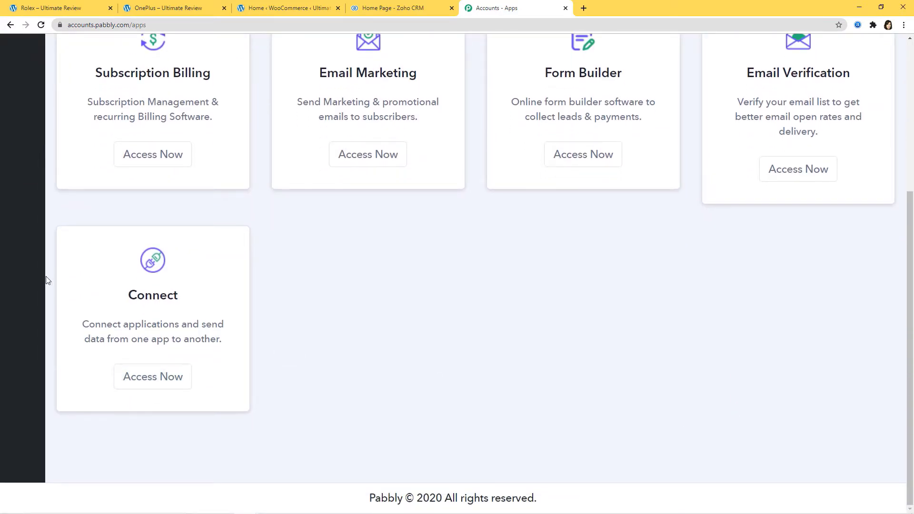
left_click(147, 384)
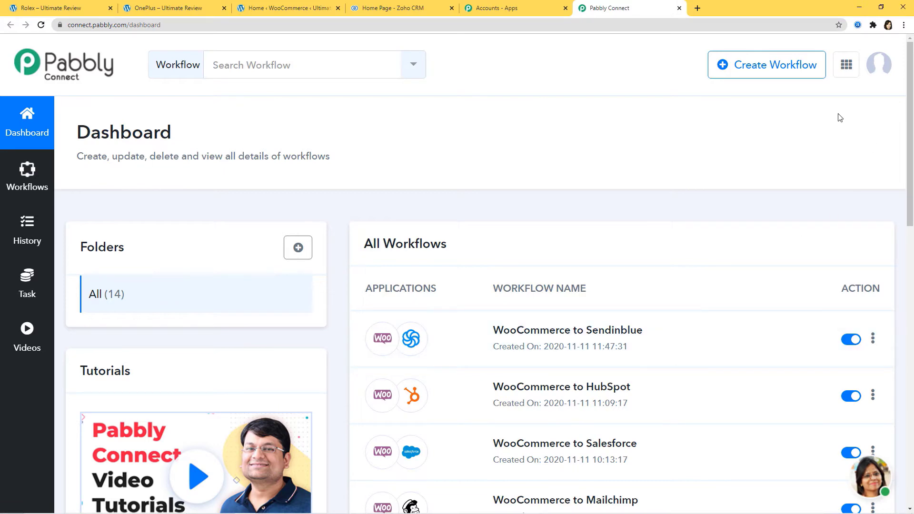
left_click(772, 68)
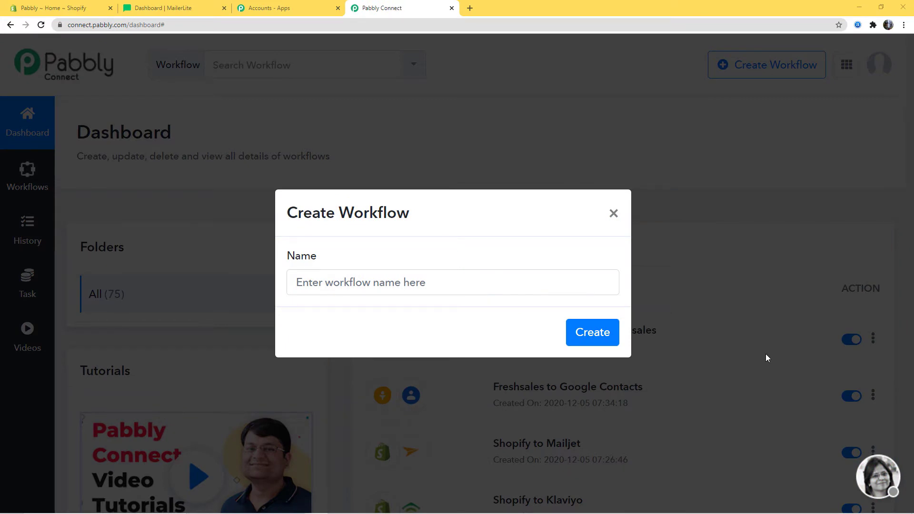
left_click(396, 282)
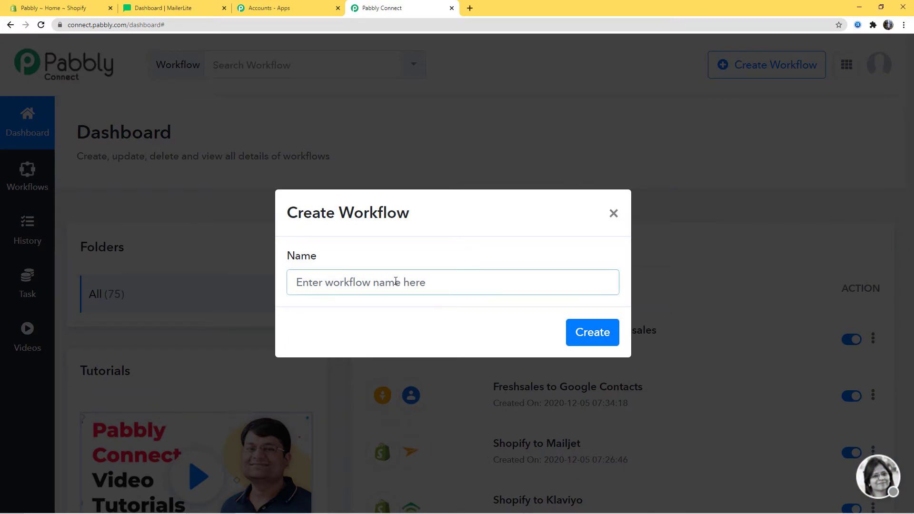
type("Shopify")
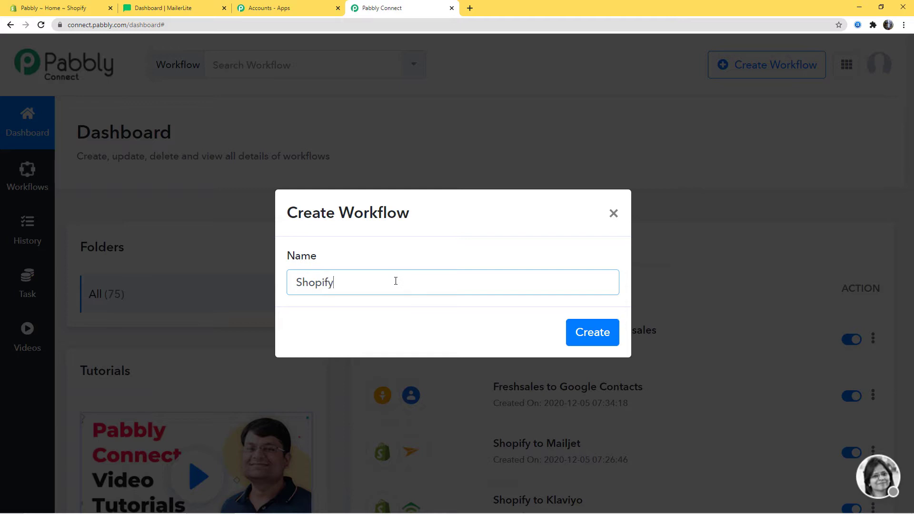
type(" Integrations")
left_click(605, 332)
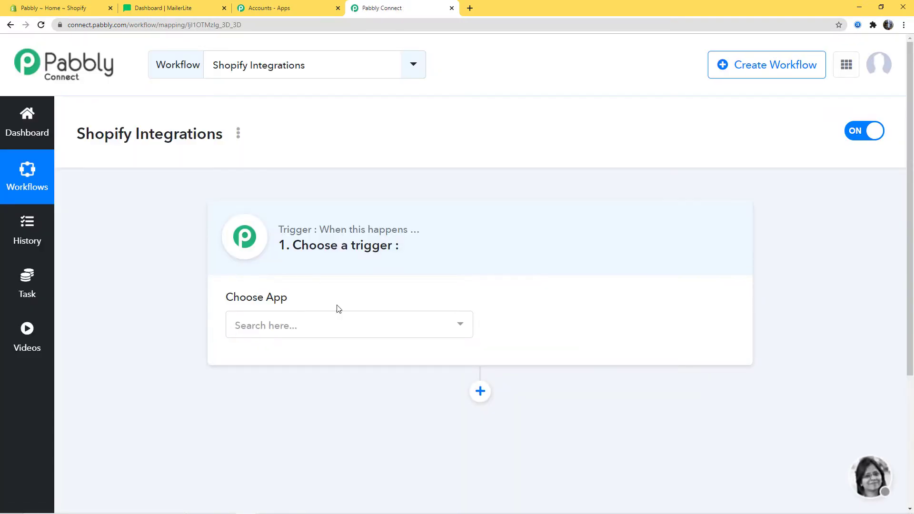
- Set the workflow trigger to Shopify with the New Order event
left_click(316, 332)
type("Shopi")
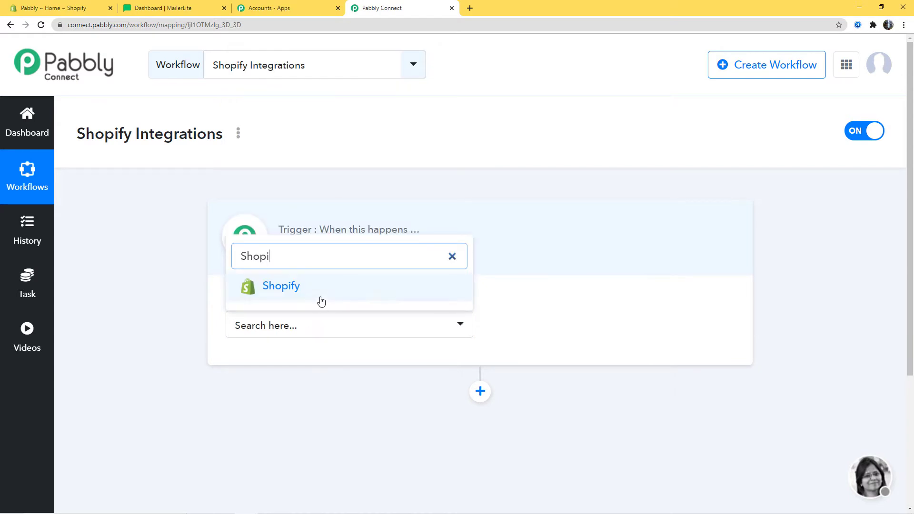
left_click(321, 300)
left_click(513, 326)
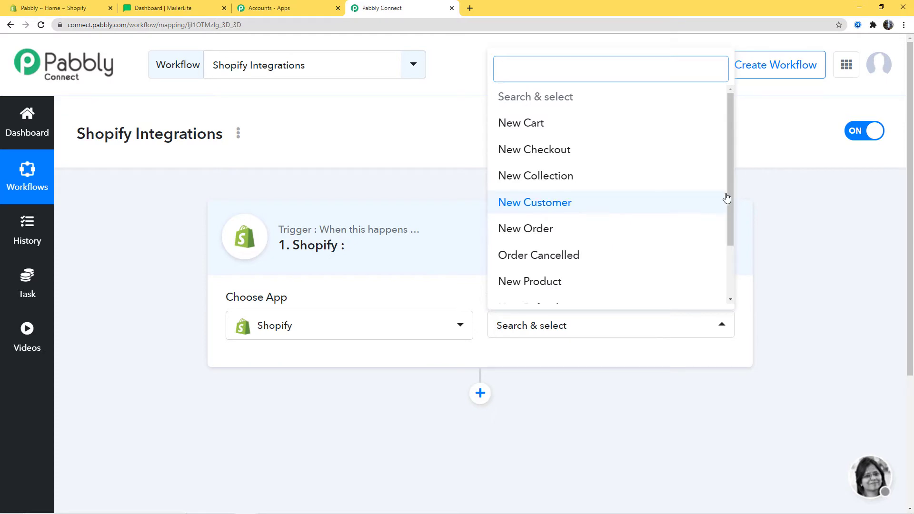
left_click_drag(730, 181, 738, 163)
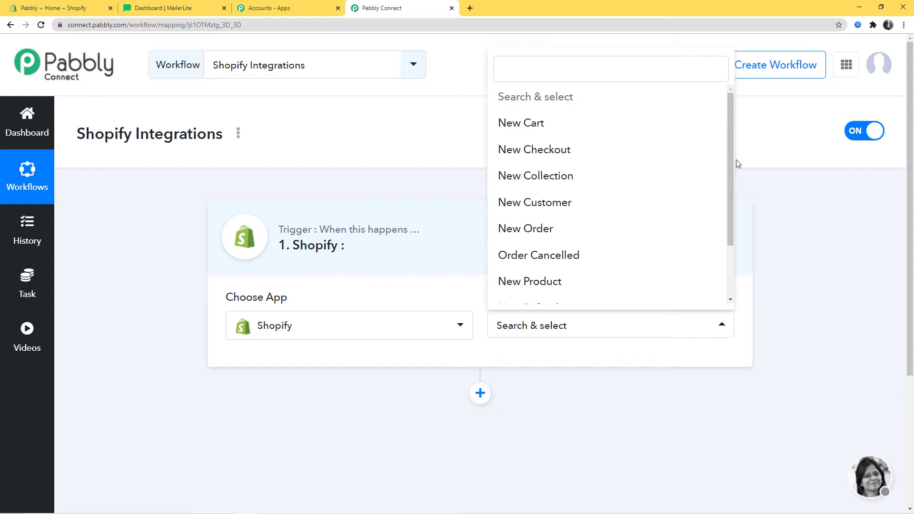
left_click(543, 231)
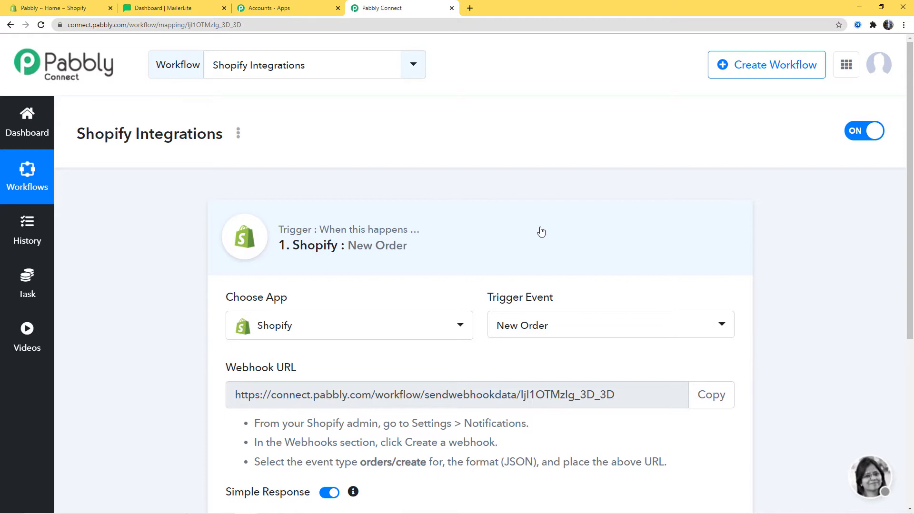
- Copy the trigger's webhook URL and switch to the Shopify admin
scroll(542, 232, "down", 3)
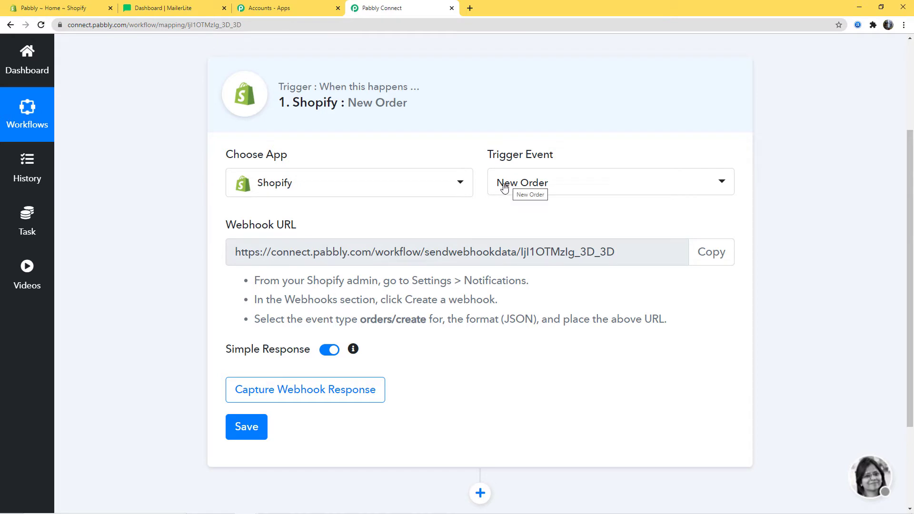
left_click(710, 257)
left_click(710, 256)
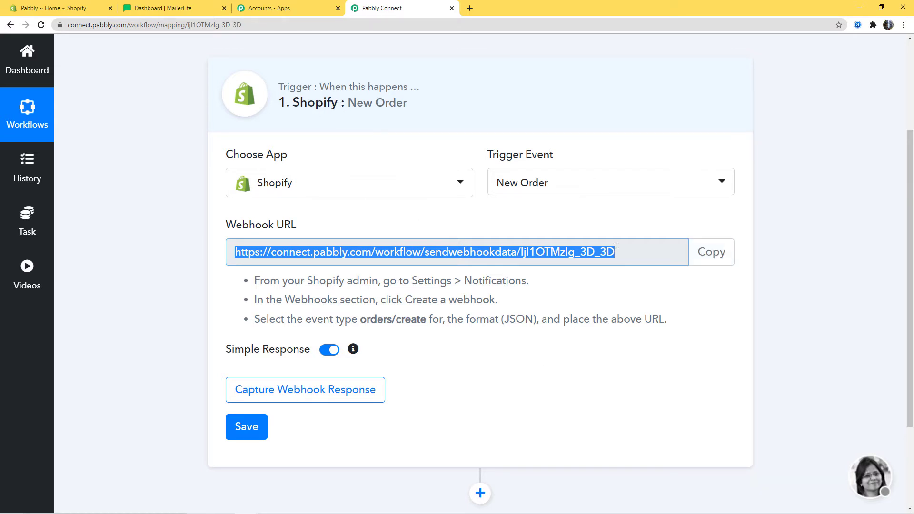
left_click_drag(260, 282, 739, 327)
left_click(730, 328)
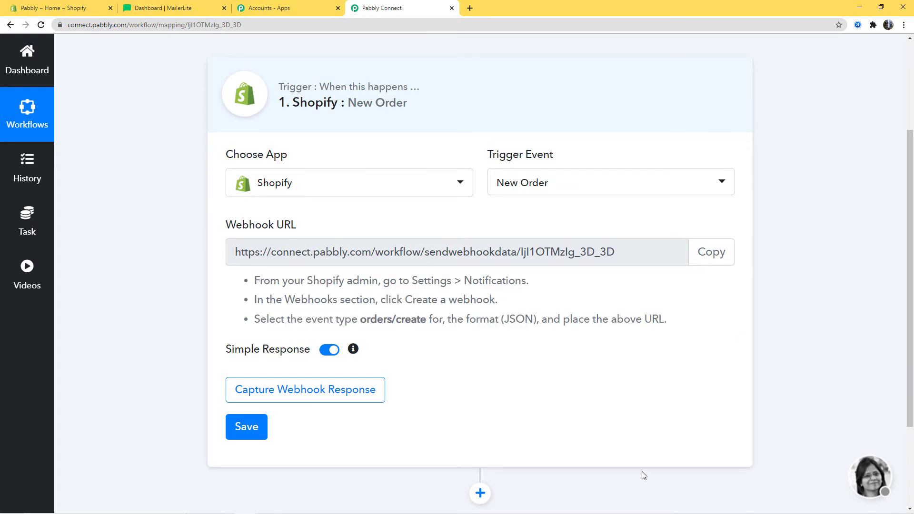
left_click(72, 9)
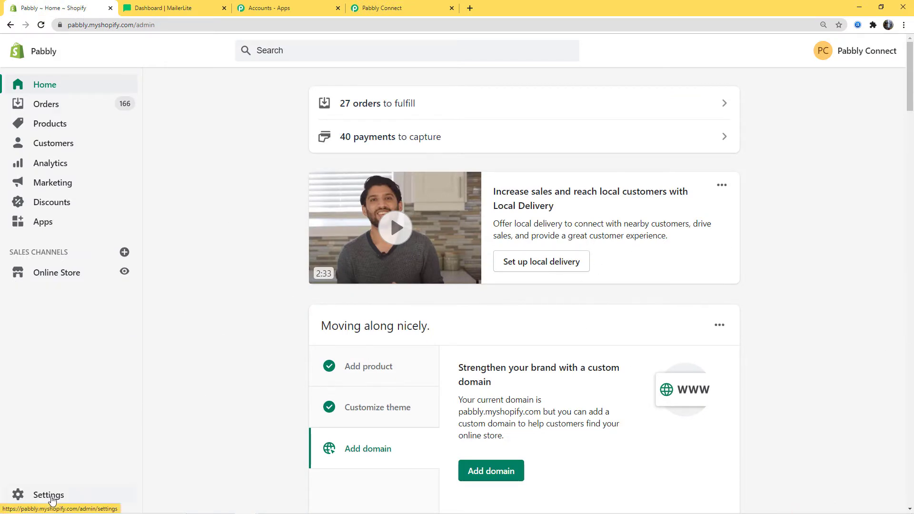
- Start a new webhook under Shopify Settings > Notifications with the Order creation event
left_click(53, 502)
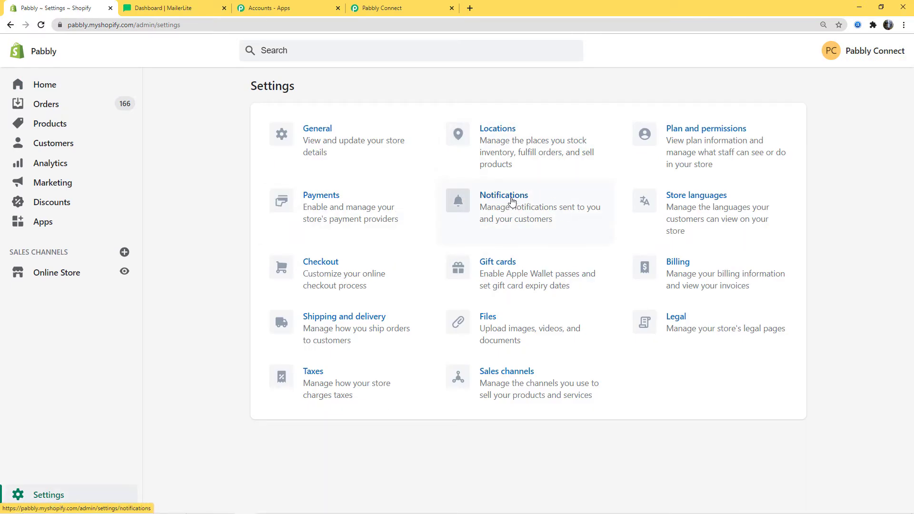
left_click(512, 202)
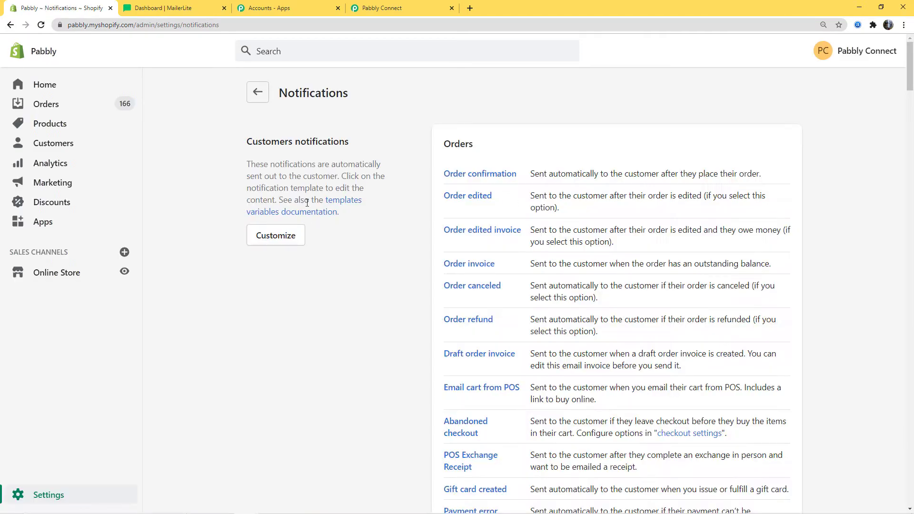
scroll(341, 306, "down", 20)
scroll(341, 305, "down", 20)
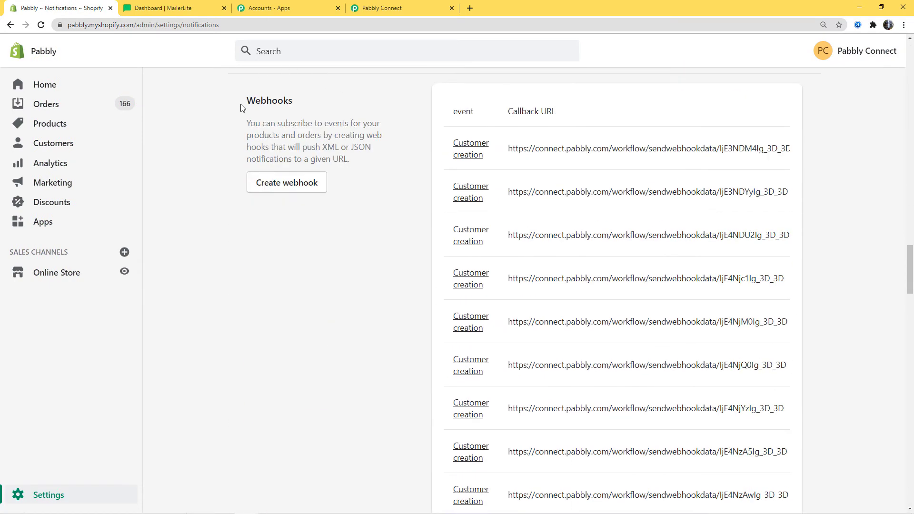
left_click(299, 188)
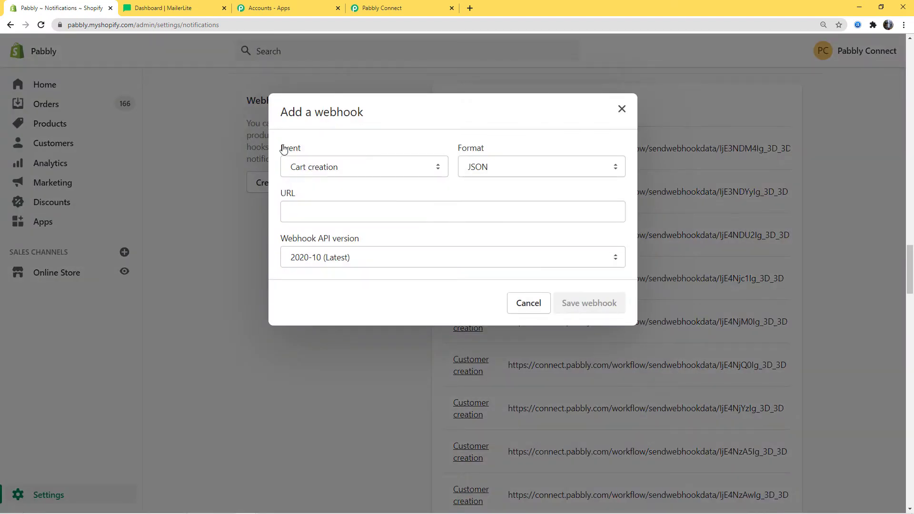
left_click(391, 174)
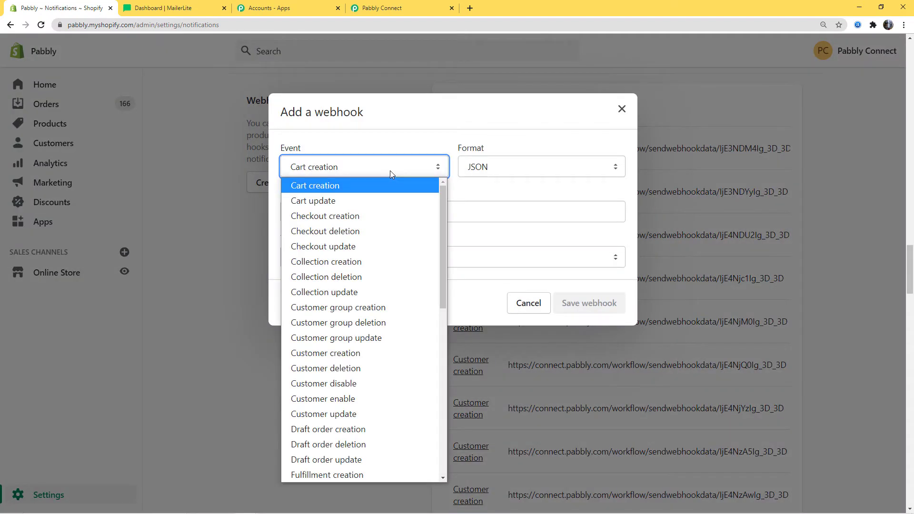
key("o")
key("c")
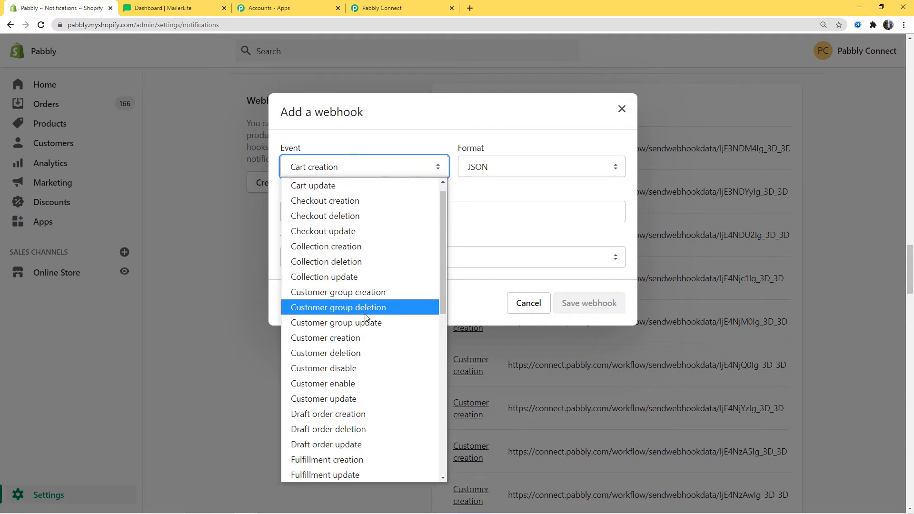
scroll(338, 317, "down", 2)
scroll(338, 317, "down", 4)
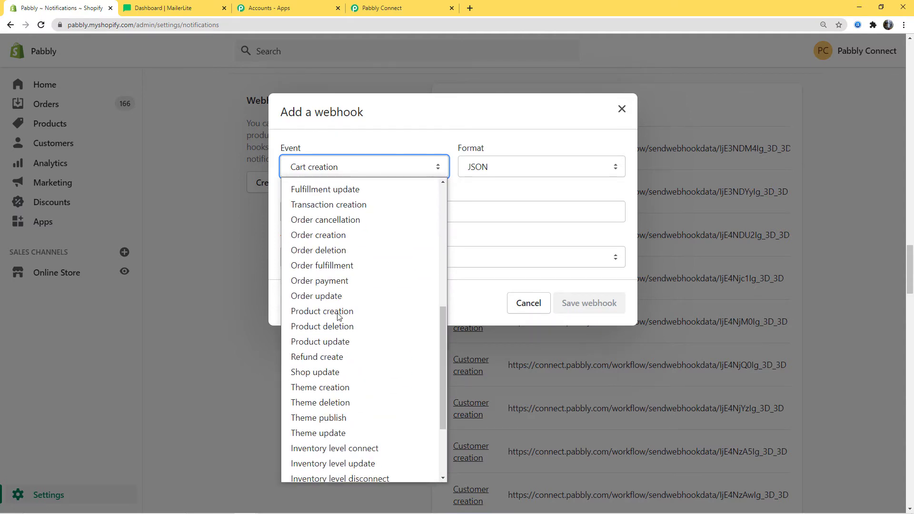
left_click(318, 237)
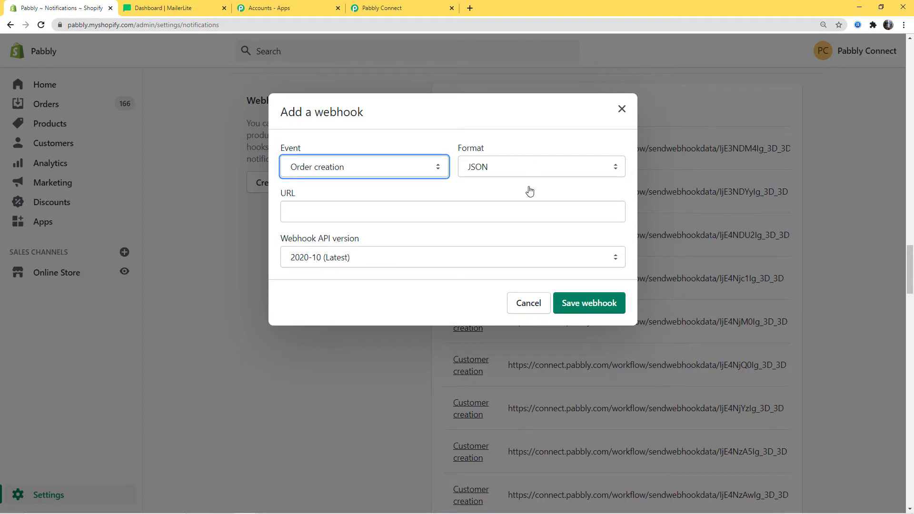
- Paste the Pabbly Connect webhook URL into the webhook and save it
left_click(360, 214)
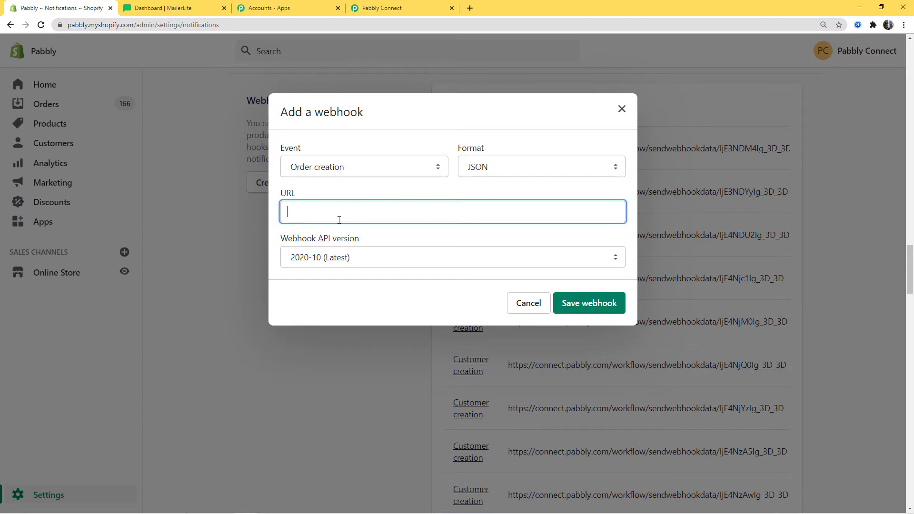
left_click(396, 10)
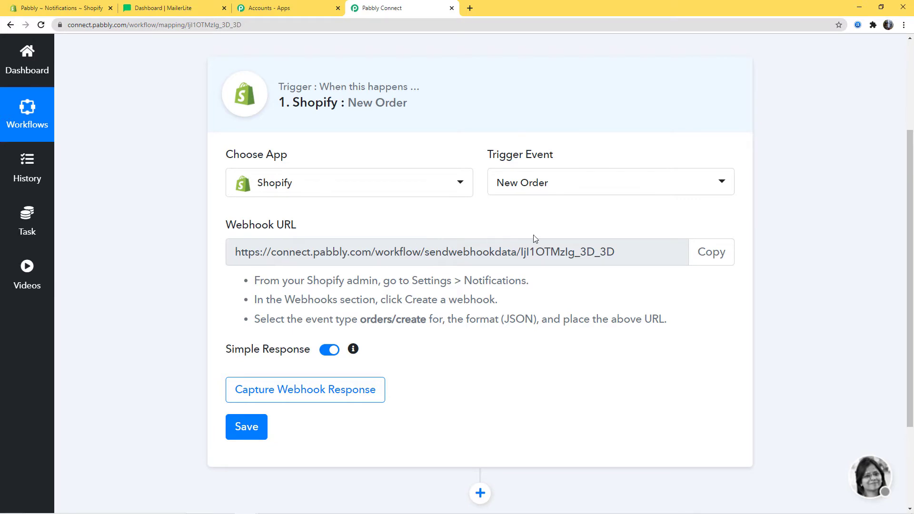
left_click(711, 254)
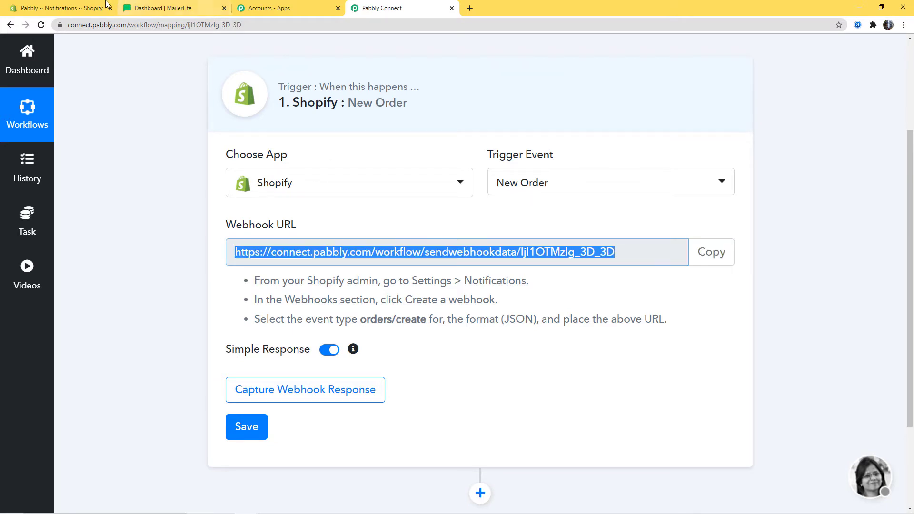
left_click(83, 8)
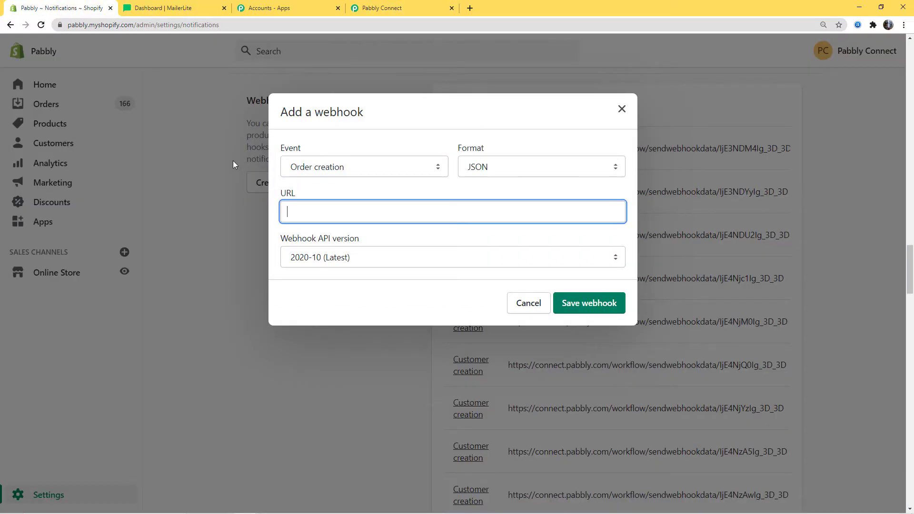
key("ctrl+v")
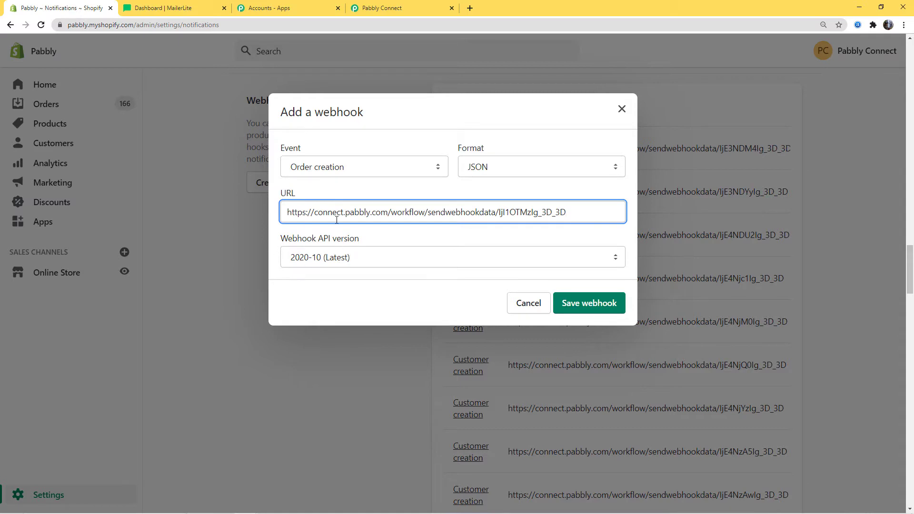
left_click(611, 302)
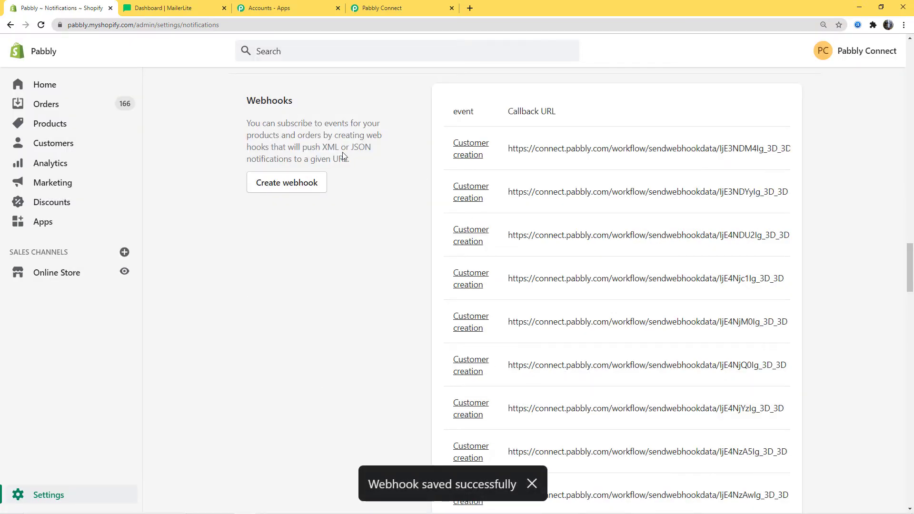
- Set the Pabbly trigger to capture a webhook response, then return to Shopify's webhooks page
left_click(409, 8)
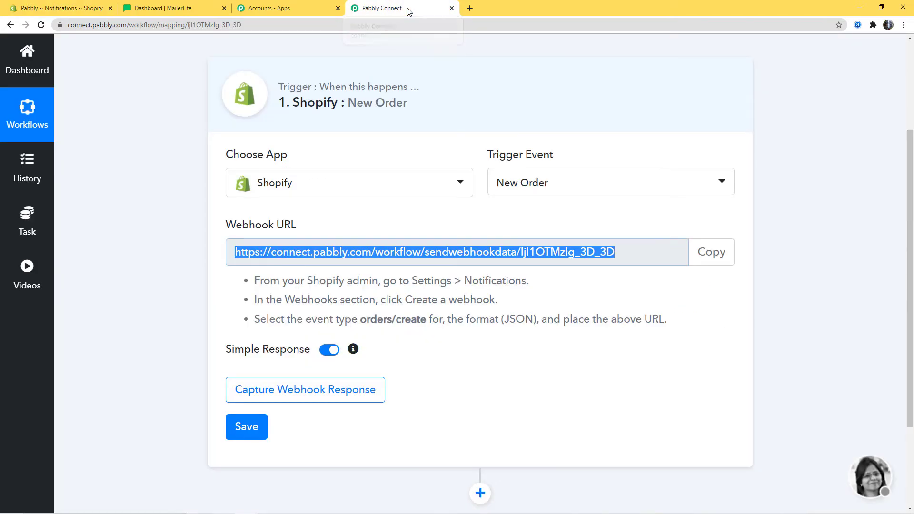
left_click(308, 399)
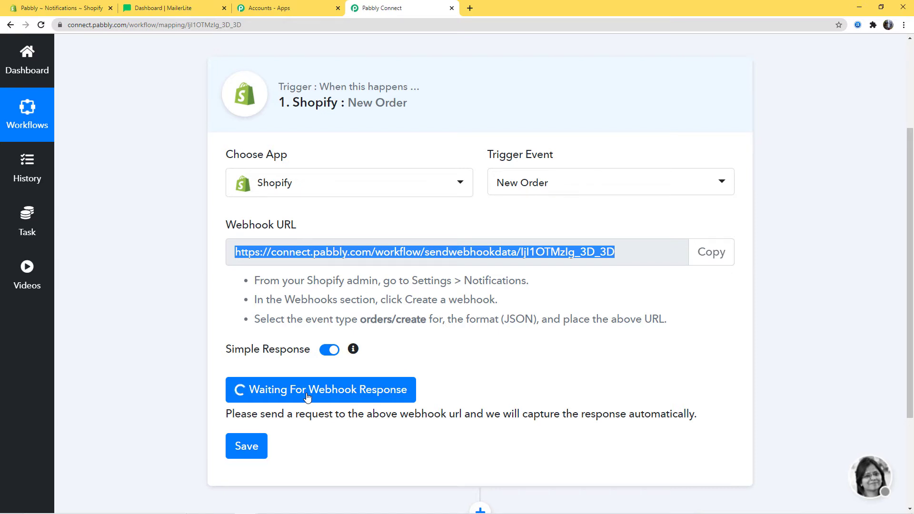
left_click(72, 14)
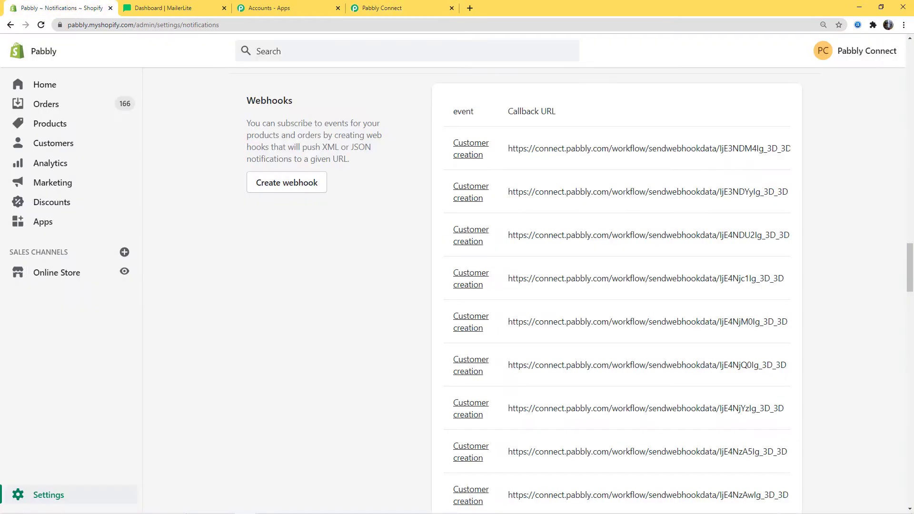
right_click(102, 275)
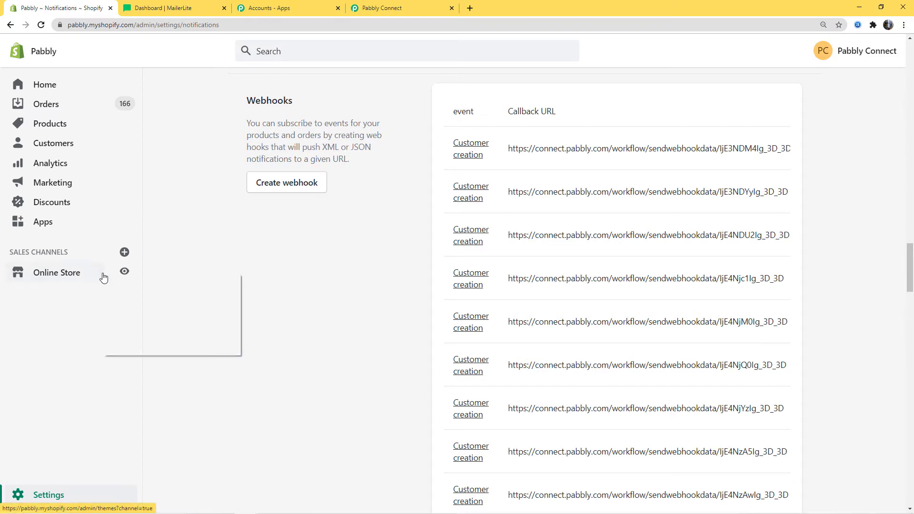
- Open the storefront catalog and buy the Canon EOS camera with Buy It Now
left_click(123, 281)
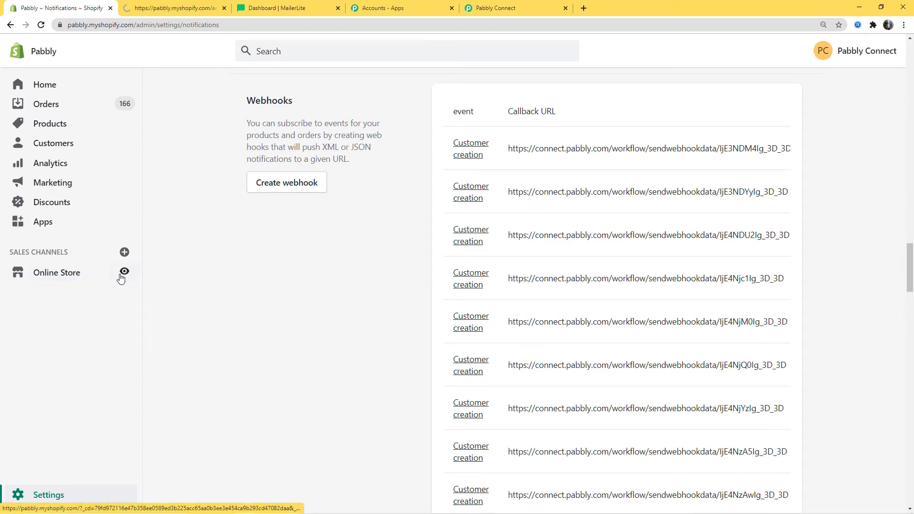
key("ctrl+Tab")
left_click(475, 58)
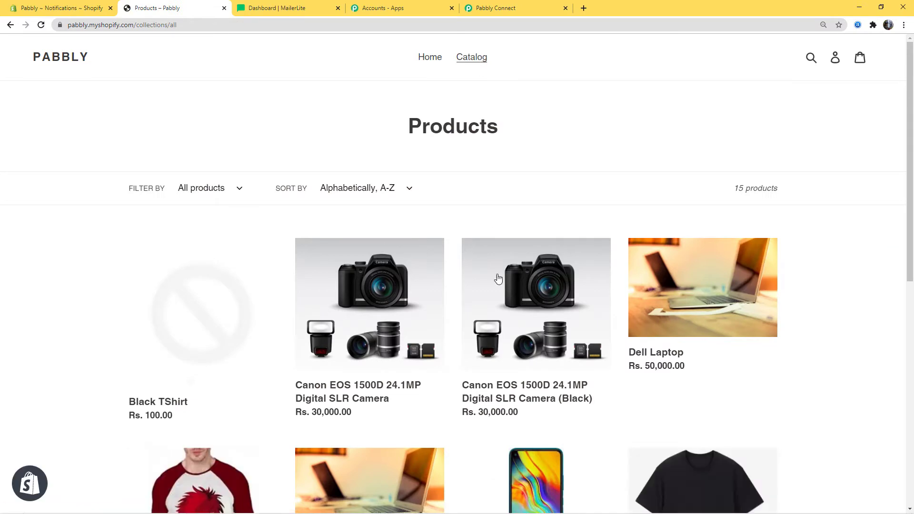
scroll(508, 381, "down", 2)
left_click(354, 233)
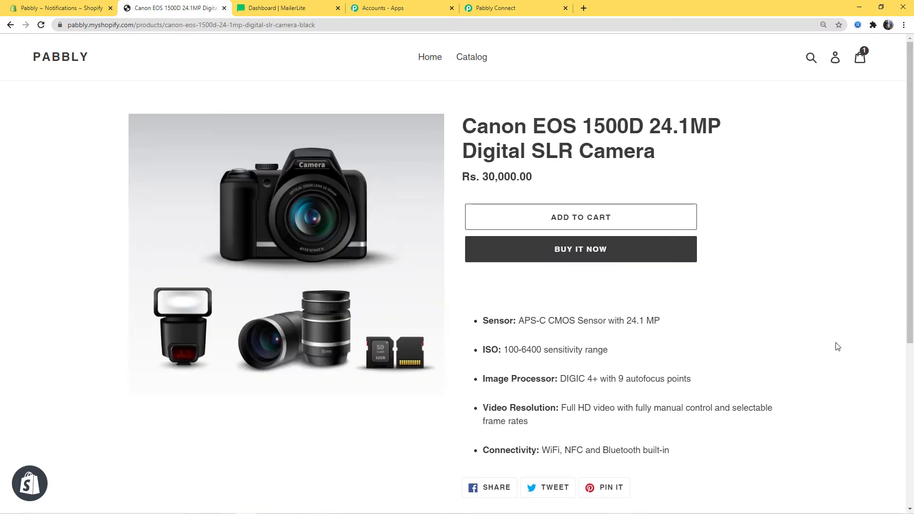
left_click(629, 254)
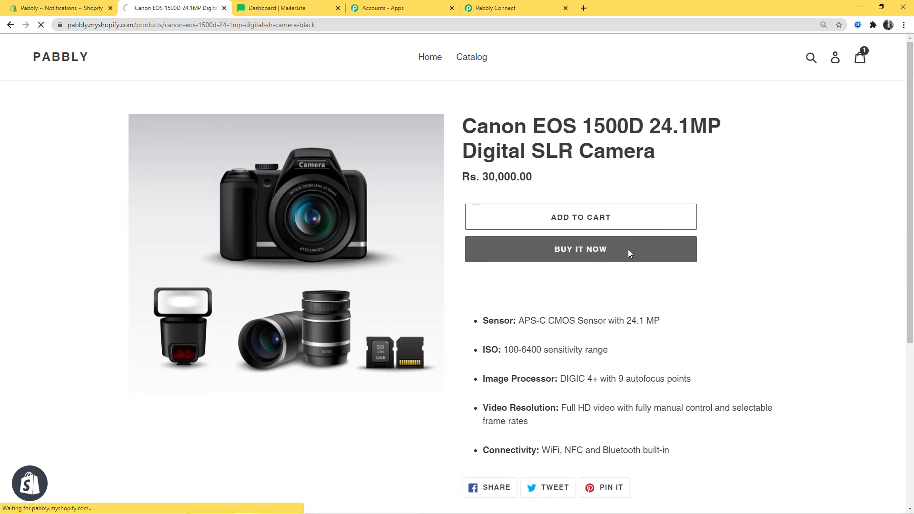
- Enter the customer's contact email, first and last name, and company name at checkout
left_click(149, 162)
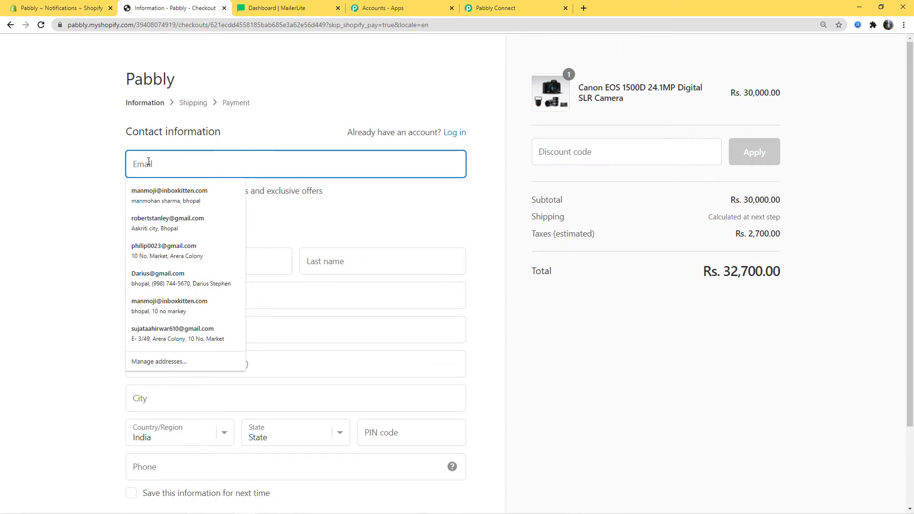
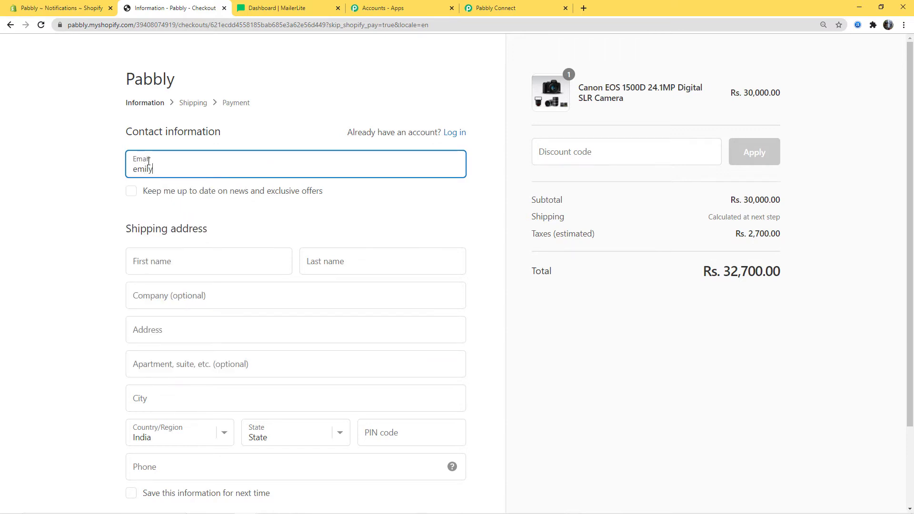
left_click(158, 255)
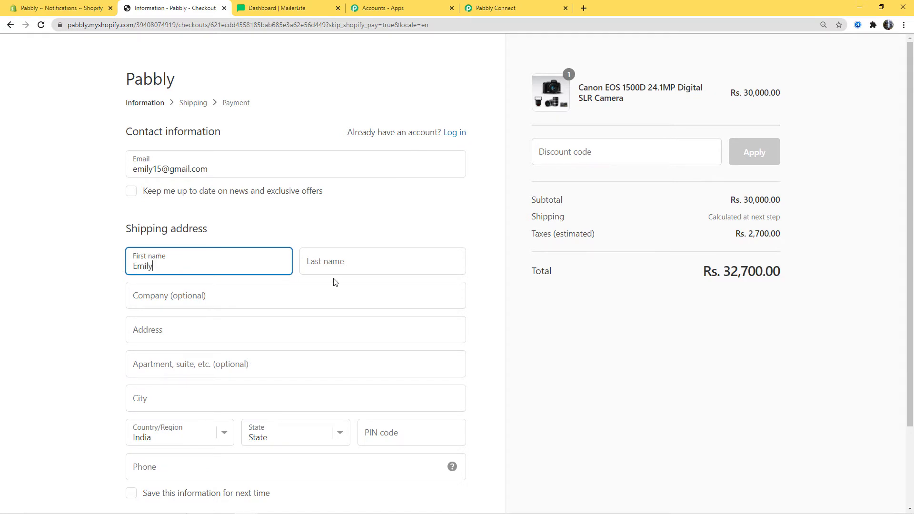
left_click(331, 263)
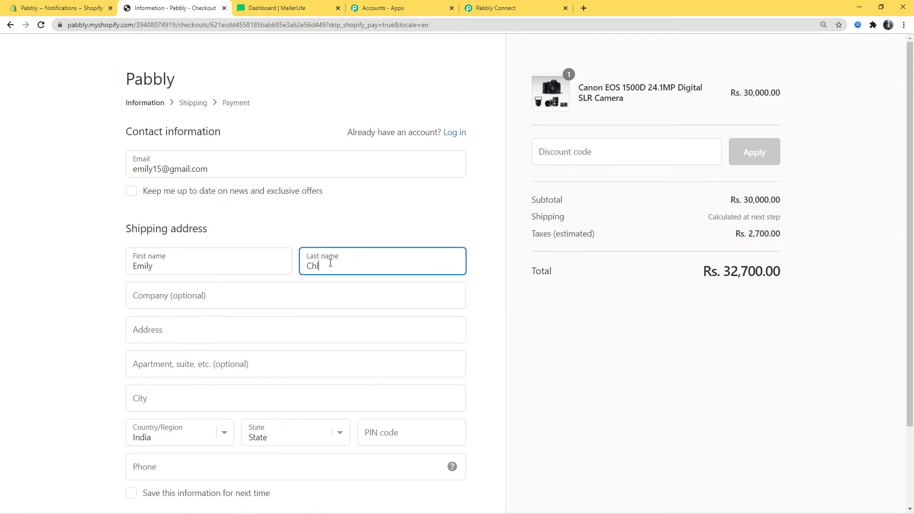
left_click(208, 295)
type("tvs")
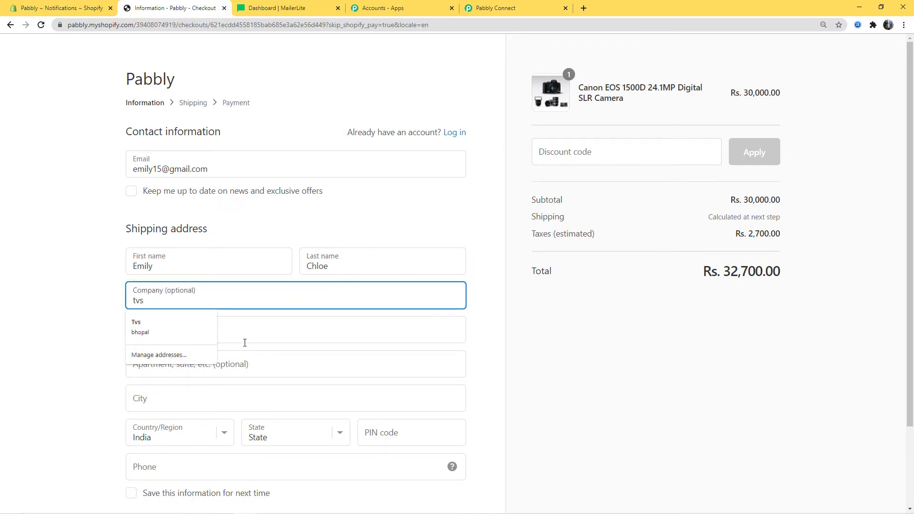
- Fill in the customer's street address, city, state, PIN code and phone number
left_click(248, 336)
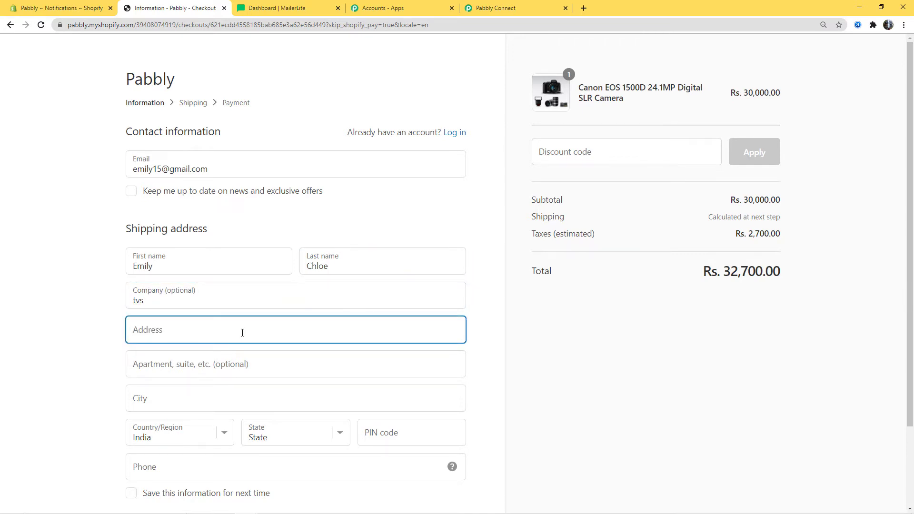
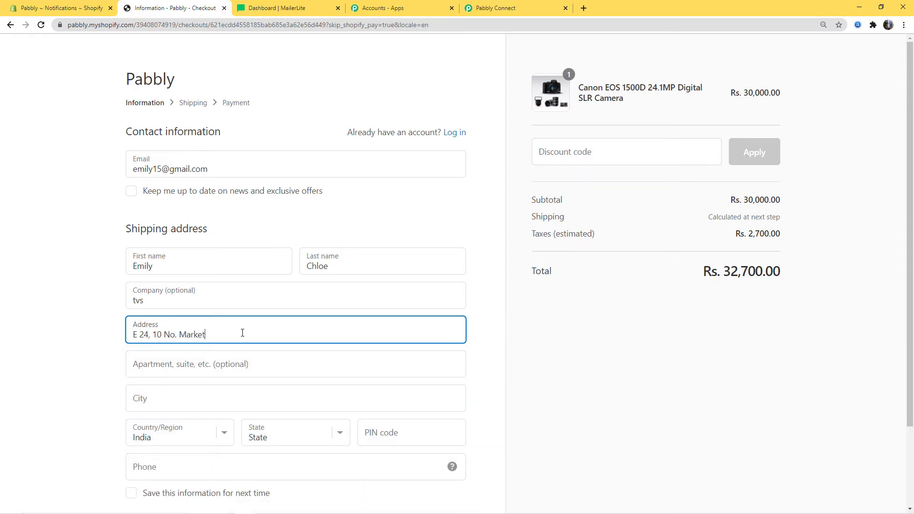
left_click(189, 398)
type("Bhopal")
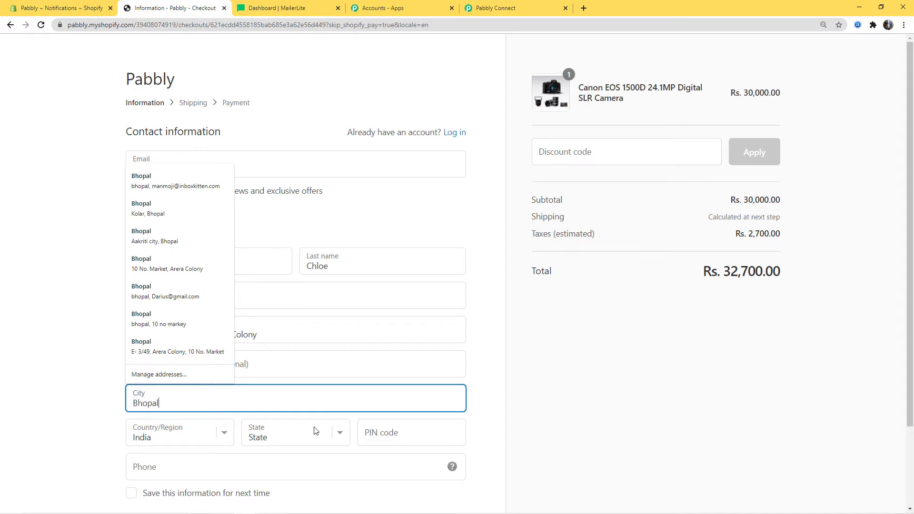
left_click(342, 436)
key("m")
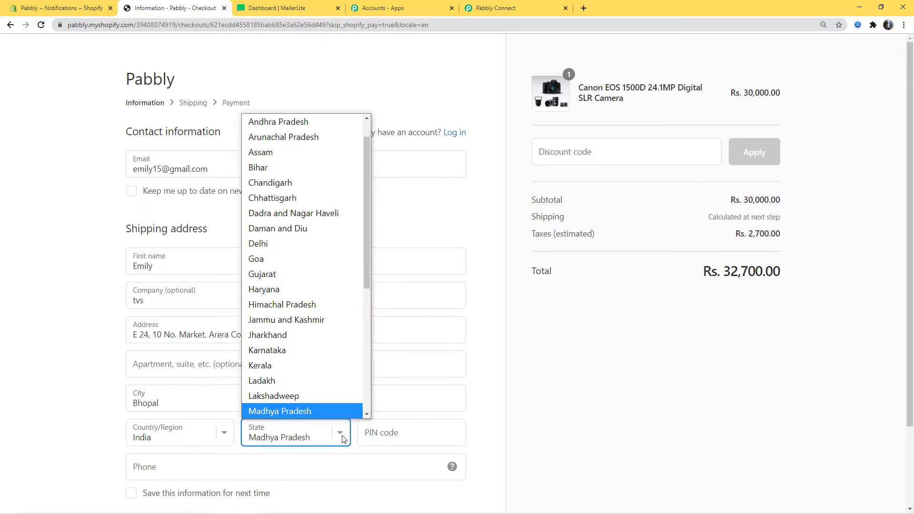
left_click(319, 411)
left_click(381, 432)
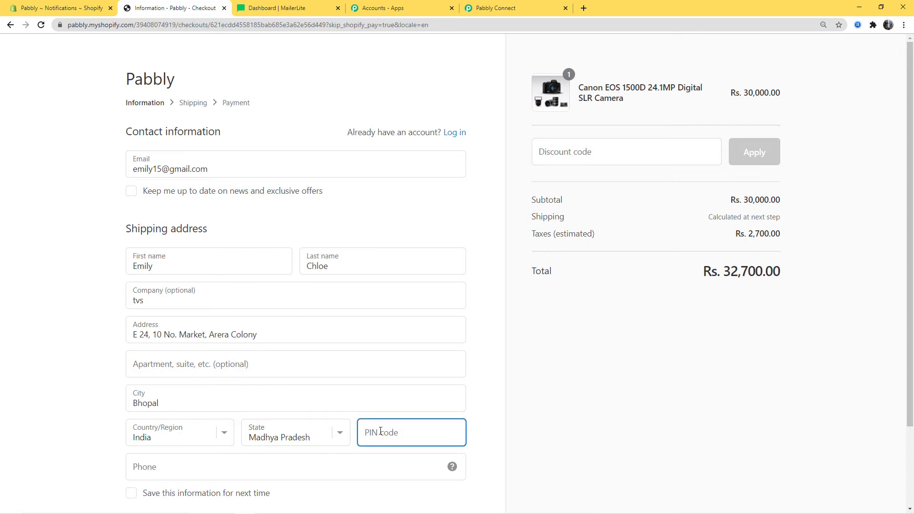
type("462016")
left_click(321, 461)
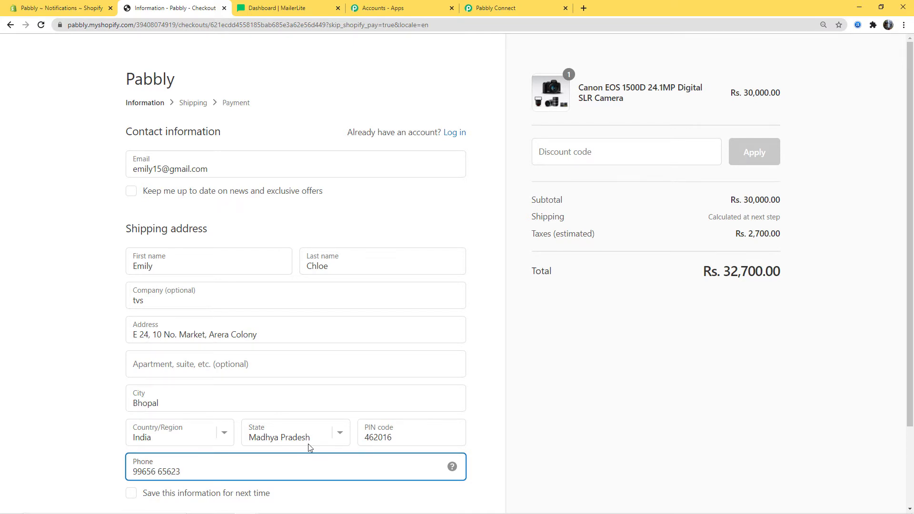
scroll(643, 390, "down", 2)
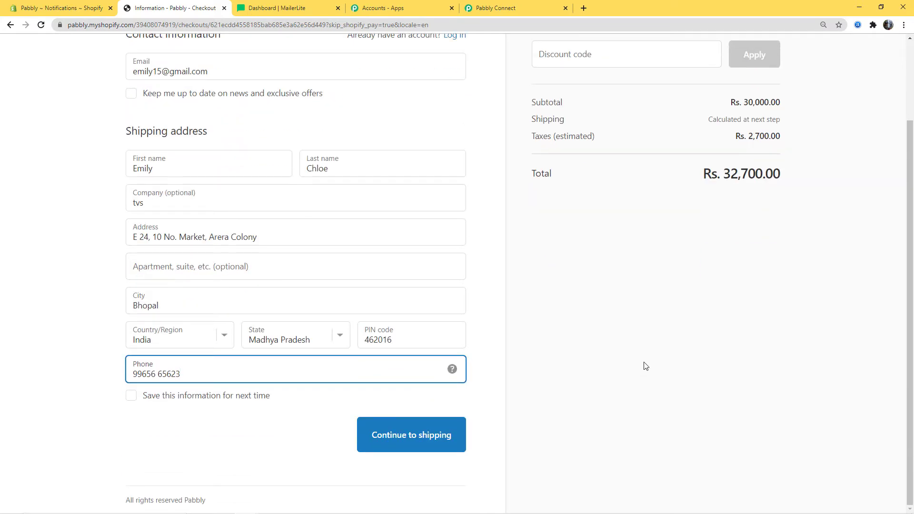
left_click(414, 436)
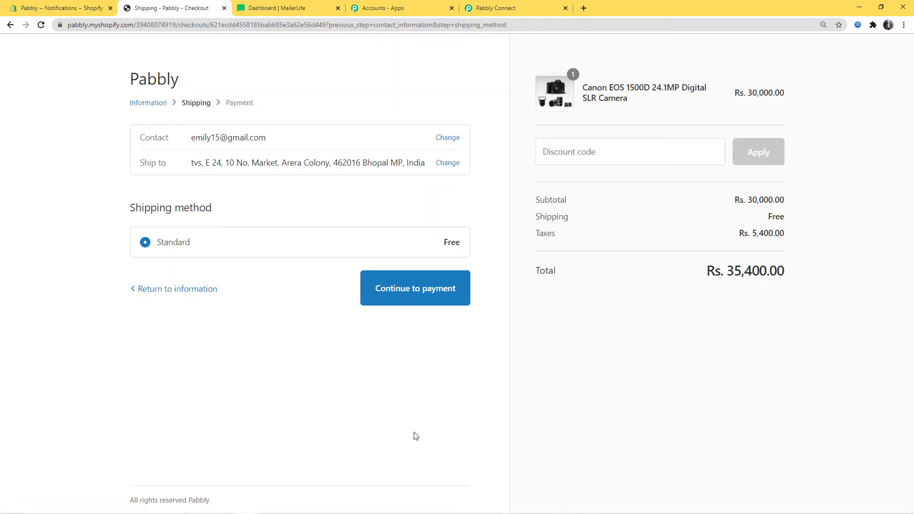
- Pay for the camera order with the Bogus Gateway test card (card number 1)
left_click(398, 295)
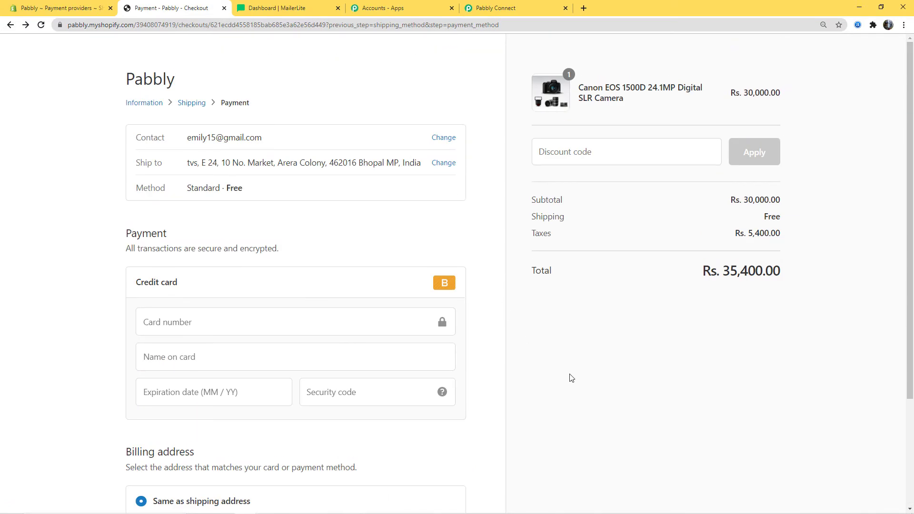
left_click(170, 324)
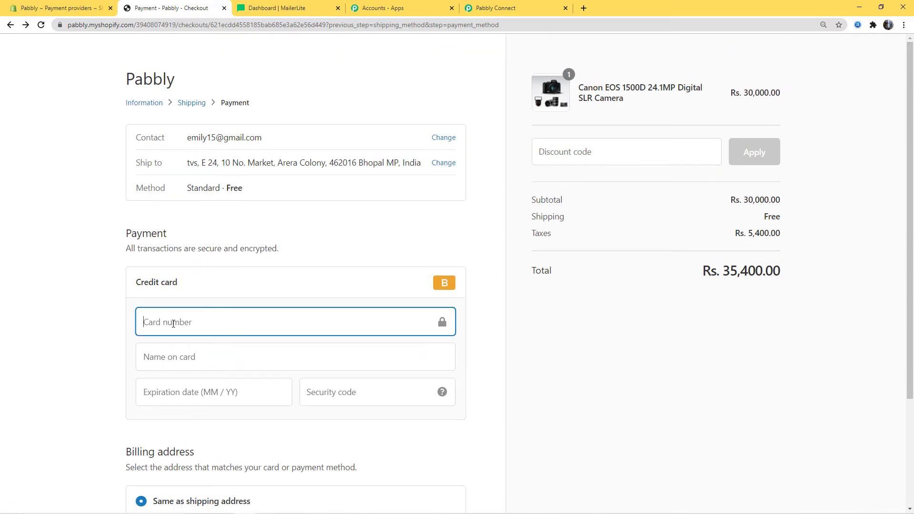
type("1")
left_click(202, 358)
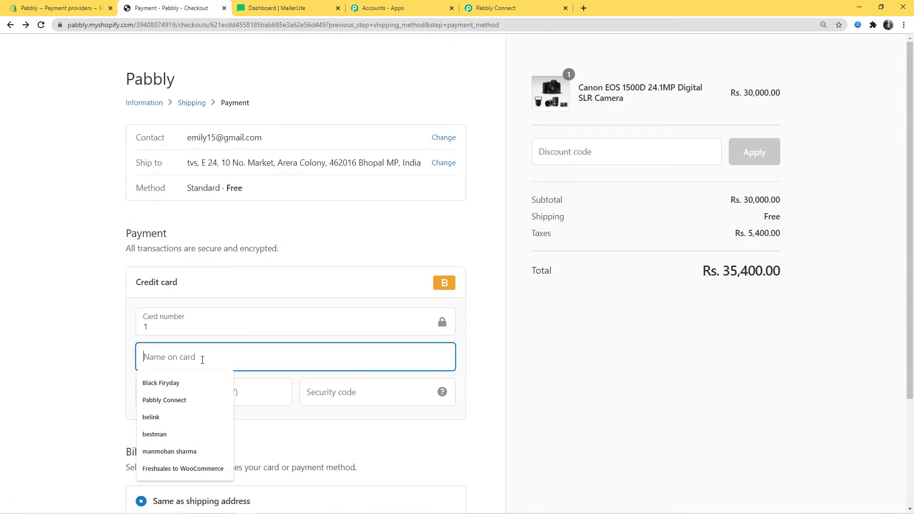
type("Bogus Gateway")
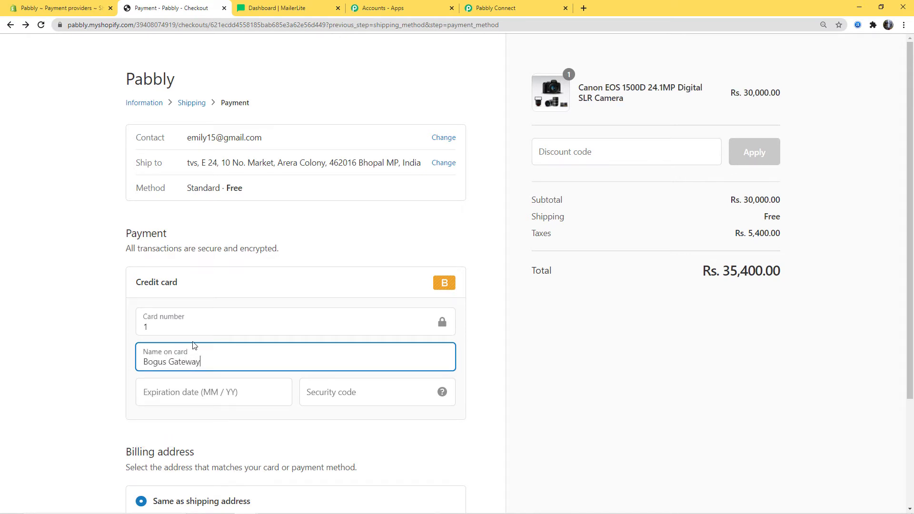
left_click(189, 397)
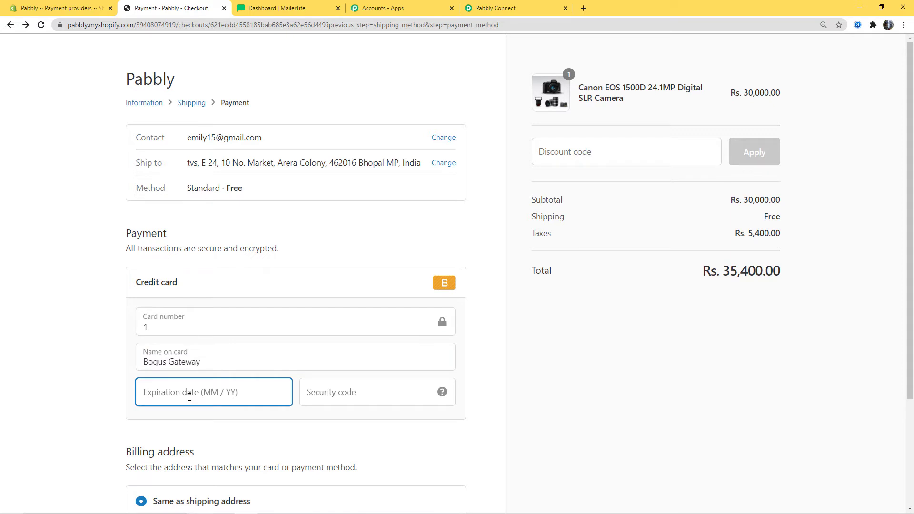
type("023")
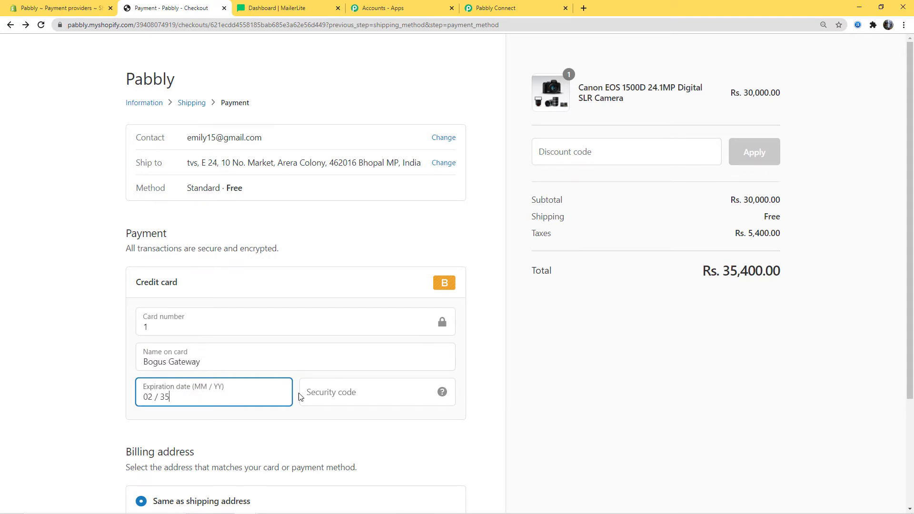
left_click(301, 397)
type("123")
scroll(555, 421, "down", 3)
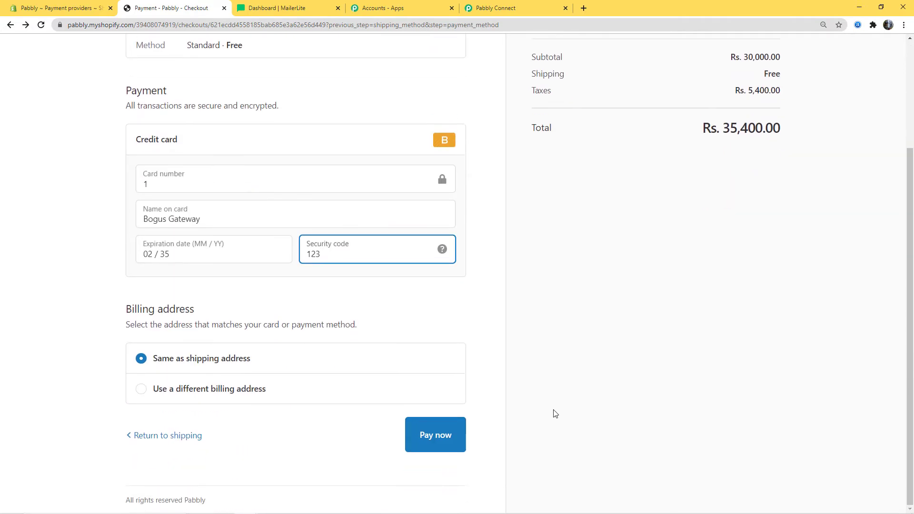
left_click(425, 433)
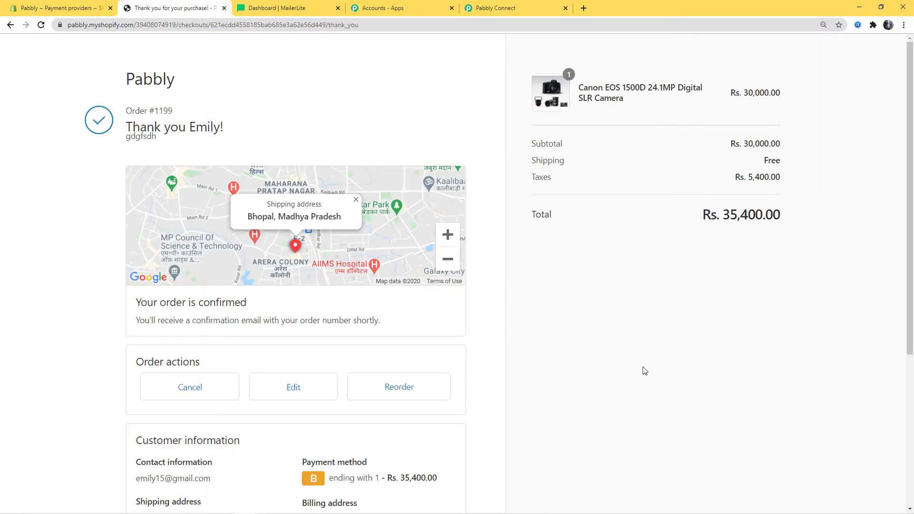
scroll(643, 369, "down", 3)
scroll(643, 369, "up", 3)
- Review the captured test order data in Pabbly and save the New Order trigger
left_click(506, 9)
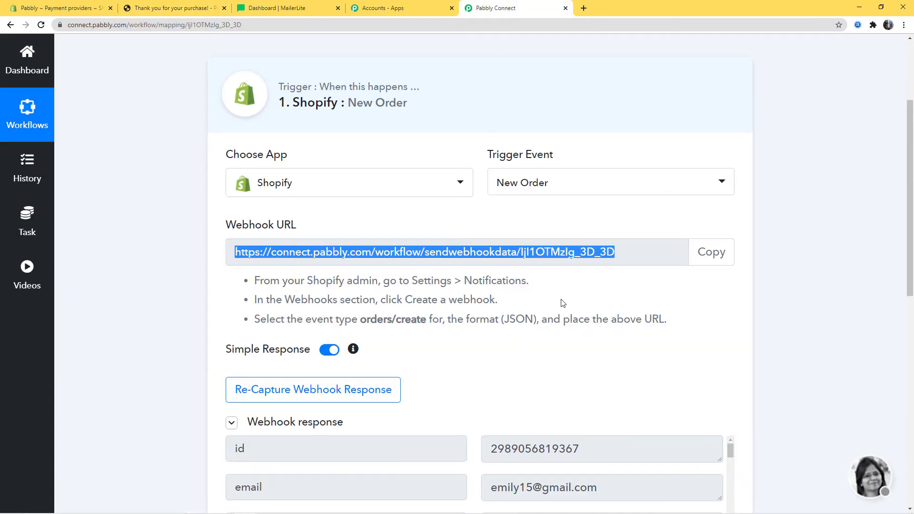
scroll(805, 383, "down", 5)
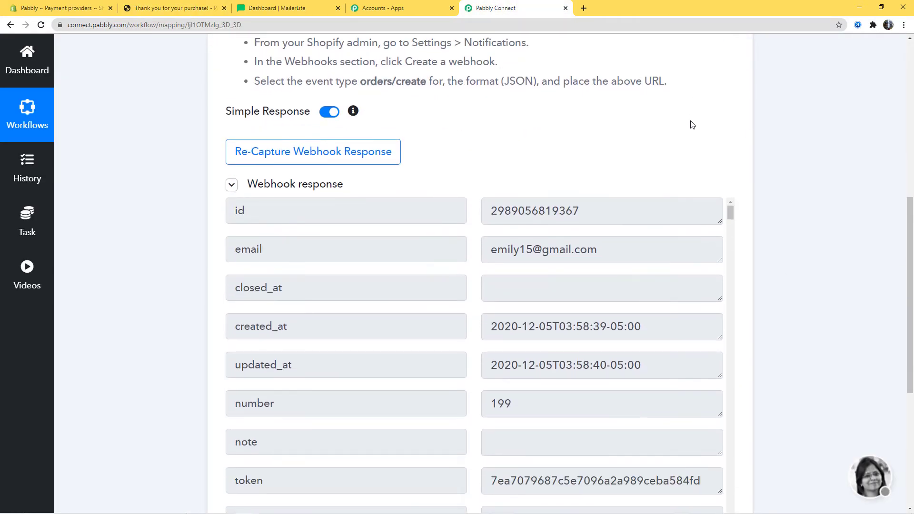
scroll(829, 270, "down", 3)
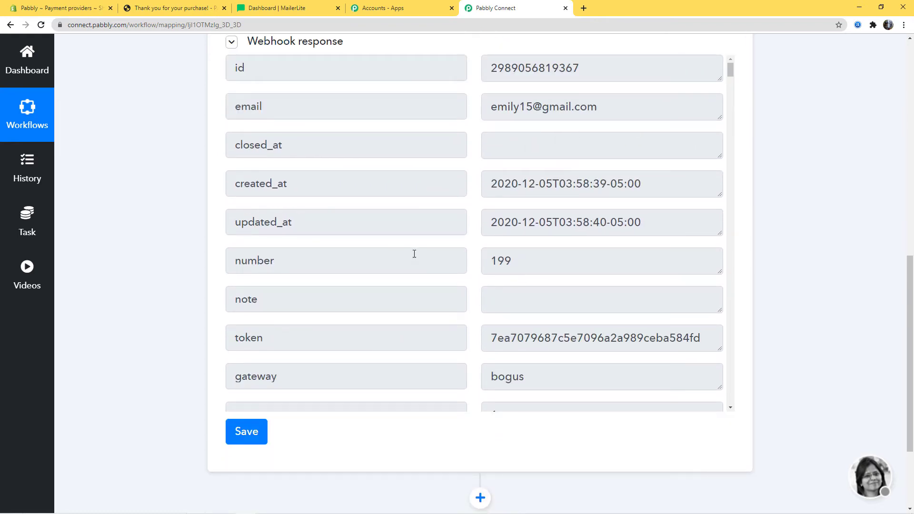
left_click_drag(731, 69, 731, 152)
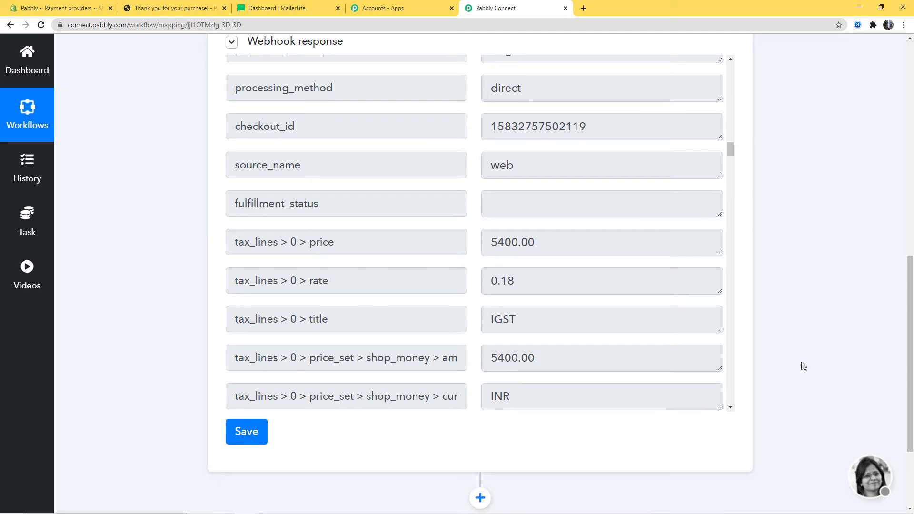
left_click(251, 437)
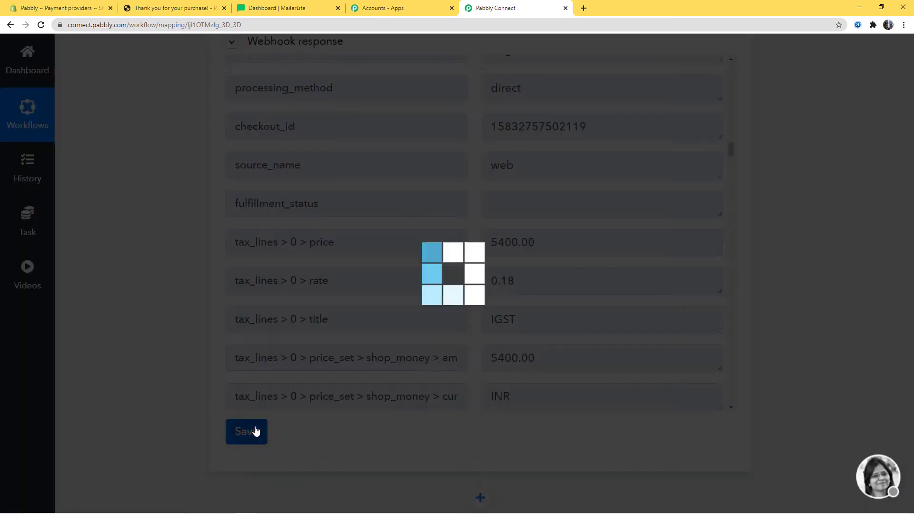
left_click(456, 358)
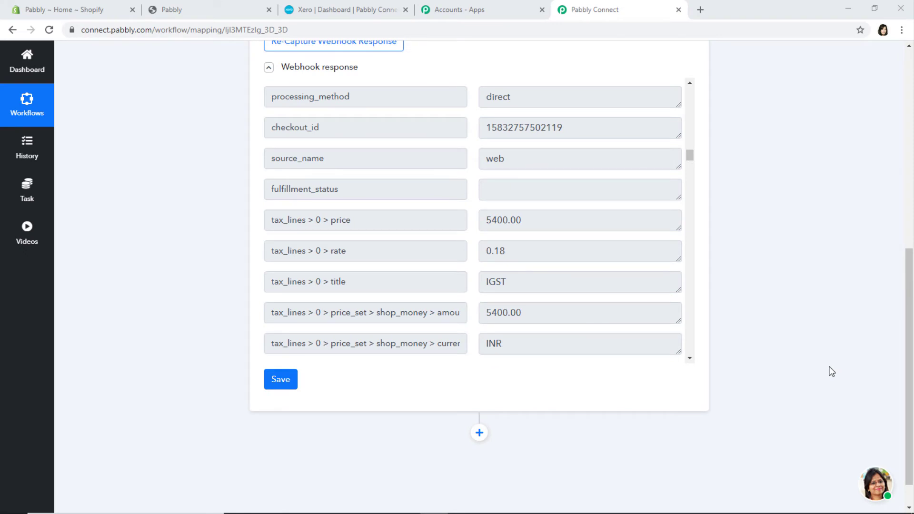
- Add a Xero action step below the trigger with the Create an Invoice event
scroll(833, 372, "down", 1)
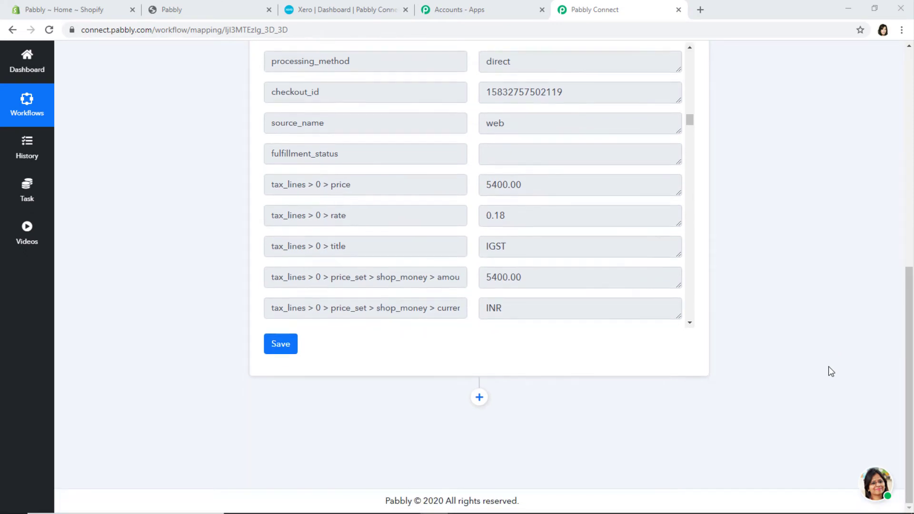
left_click(480, 399)
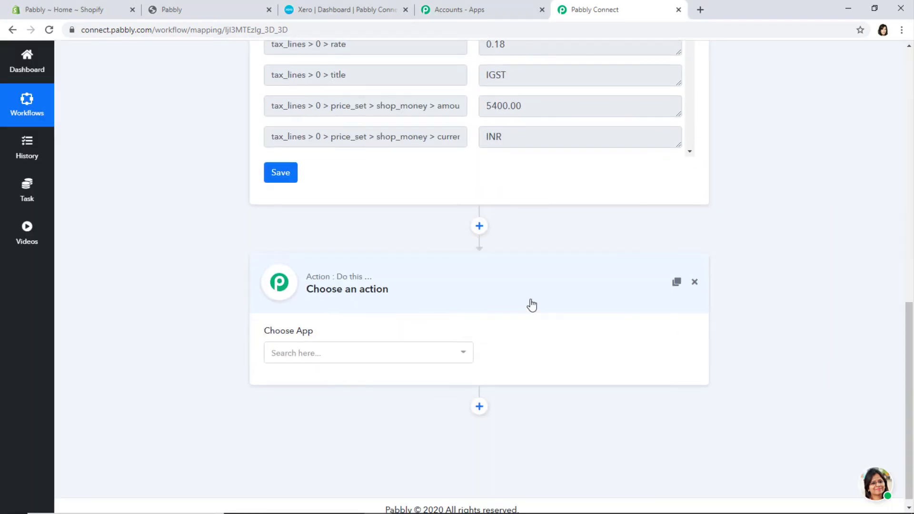
left_click(391, 361)
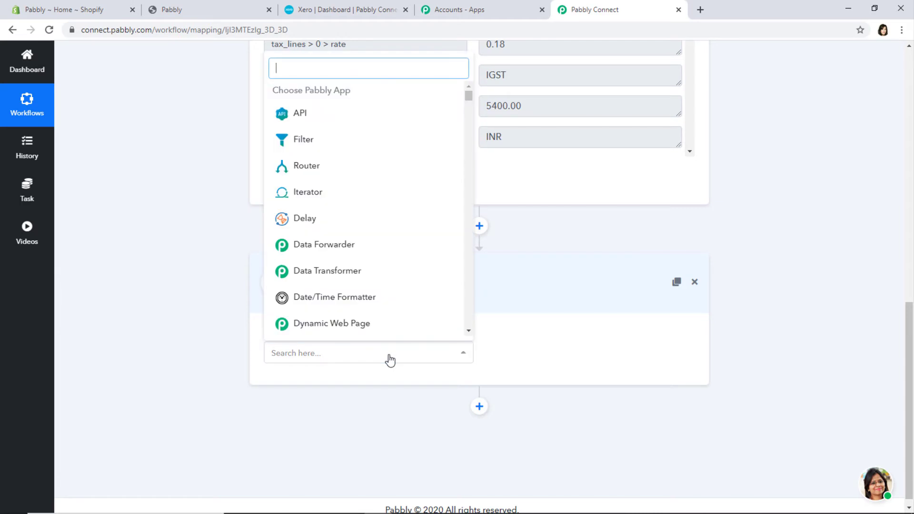
type("xero")
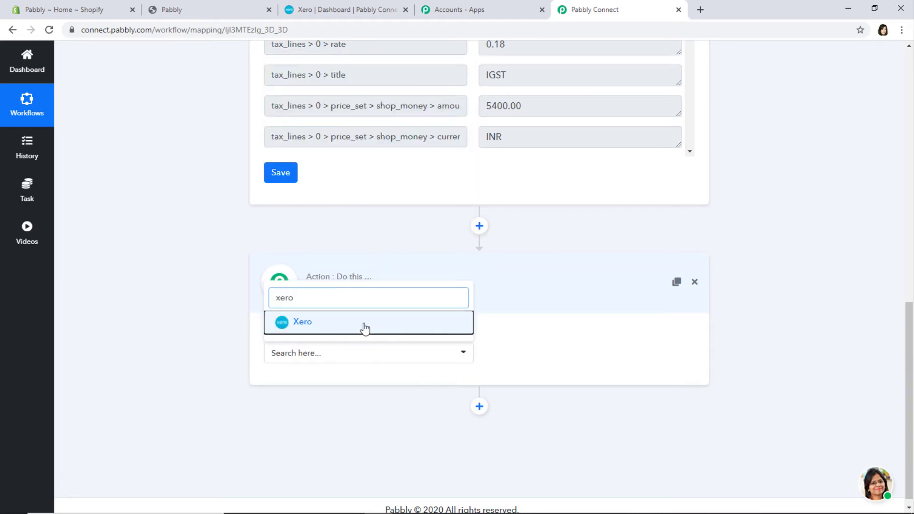
left_click(363, 326)
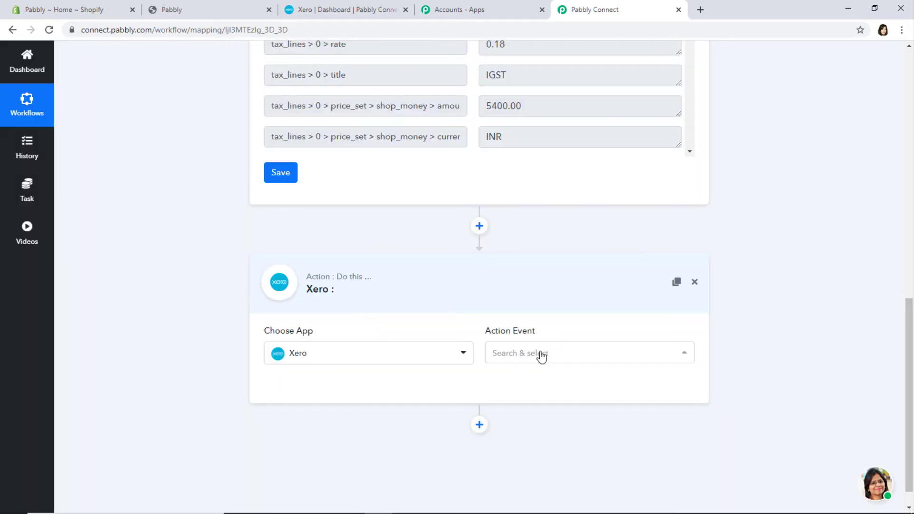
left_click(542, 356)
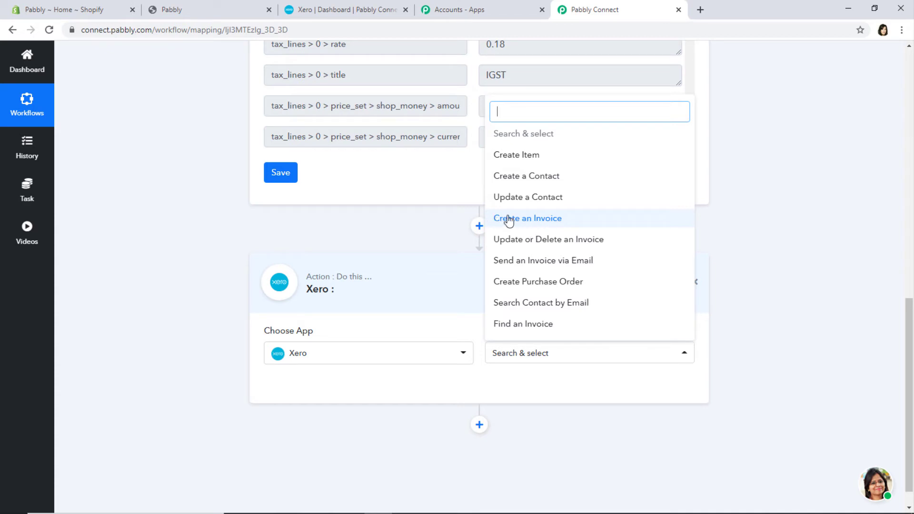
left_click(549, 222)
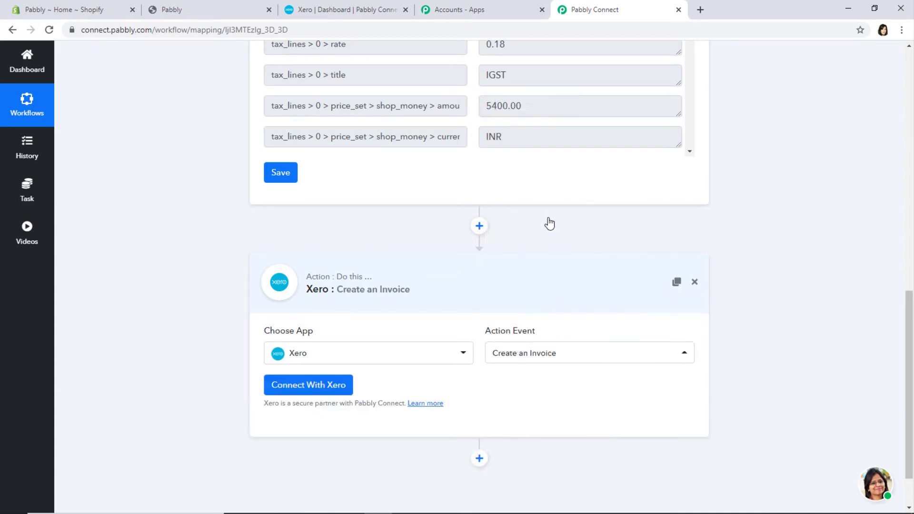
left_click(288, 394)
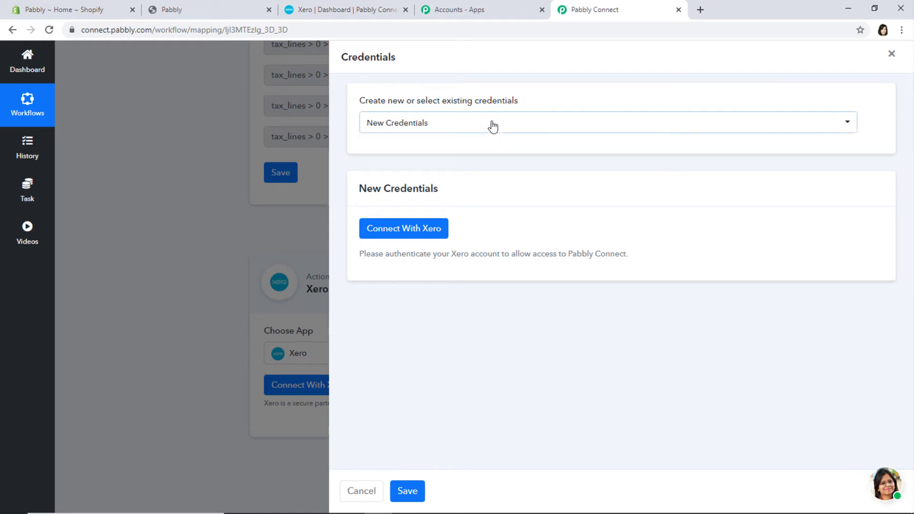
- Connect a new Xero credential by allowing Pabbly access to the Xero organisation
left_click(493, 126)
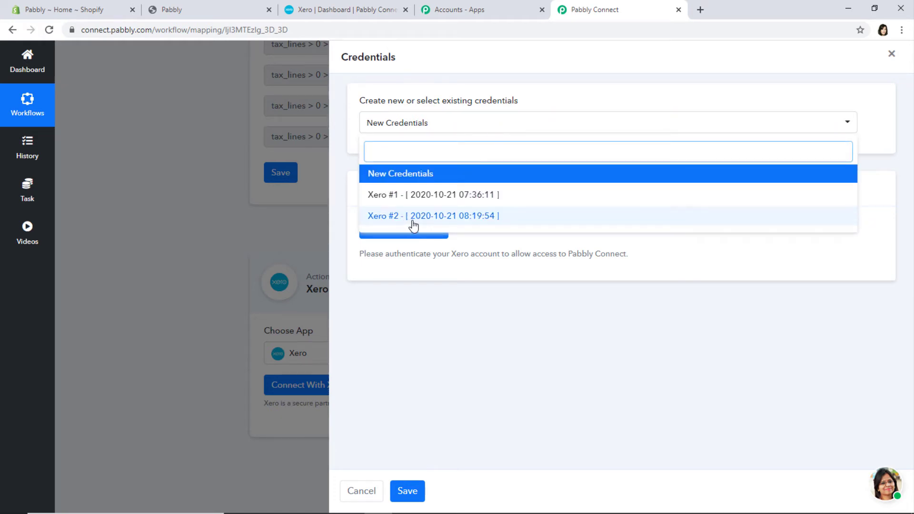
left_click(410, 177)
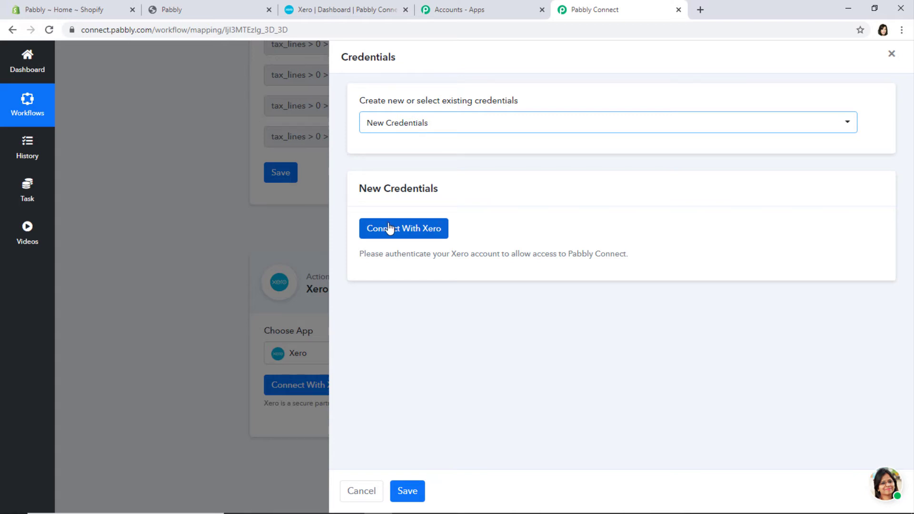
left_click(416, 230)
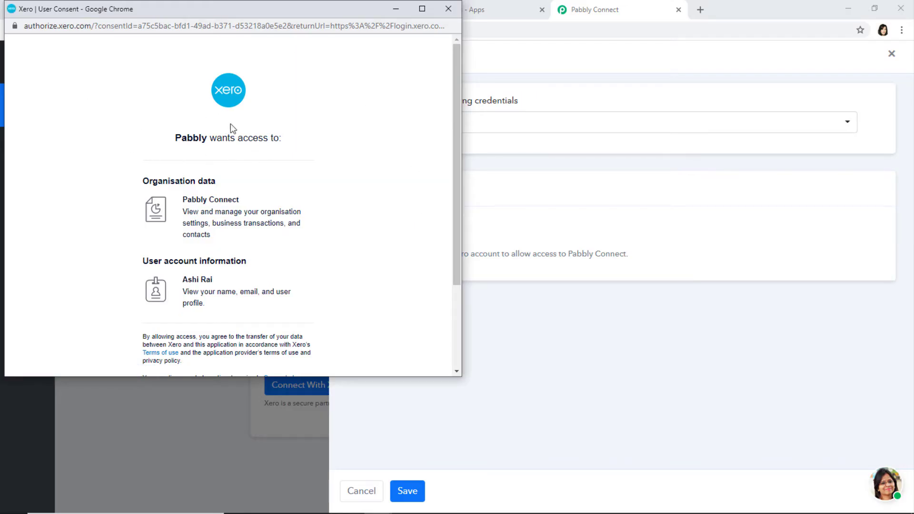
scroll(310, 259, "down", 3)
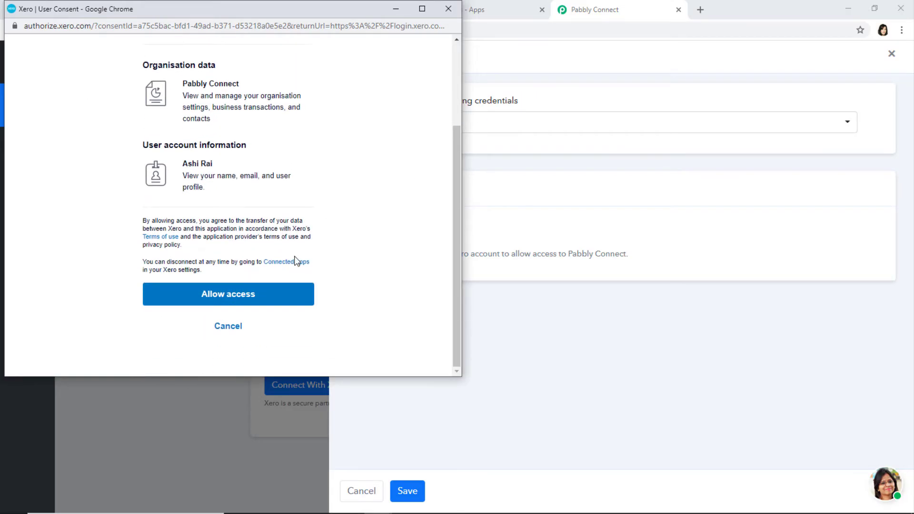
left_click(255, 299)
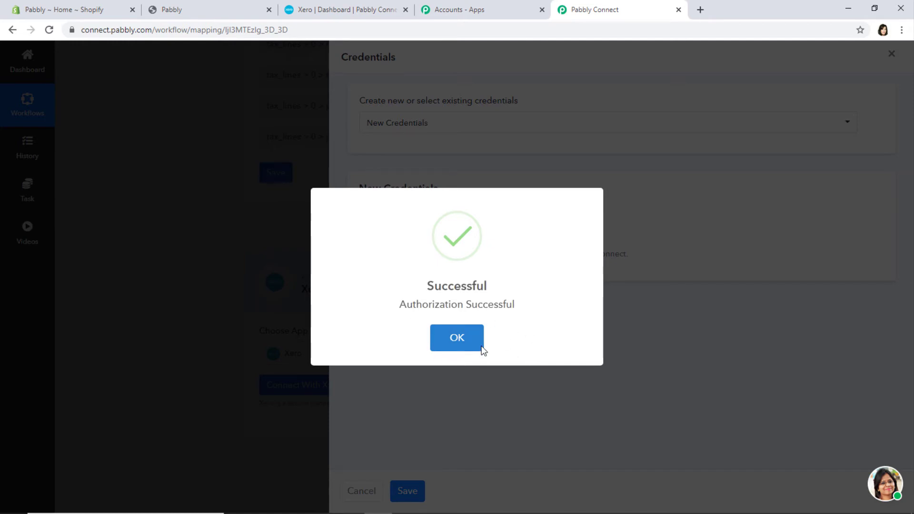
left_click(459, 346)
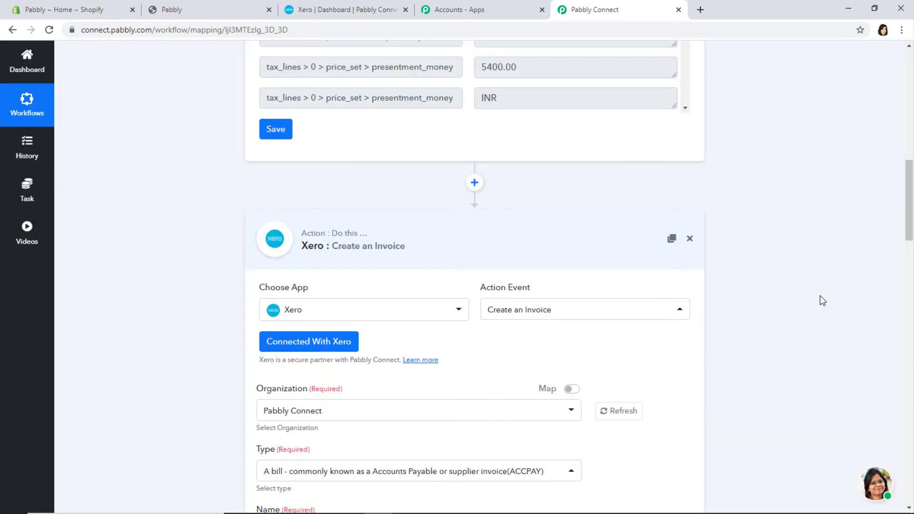
- Review the Xero action fields and dashboard, then list the ACCPAY/ACCREC invoice types
scroll(823, 301, "down", 15)
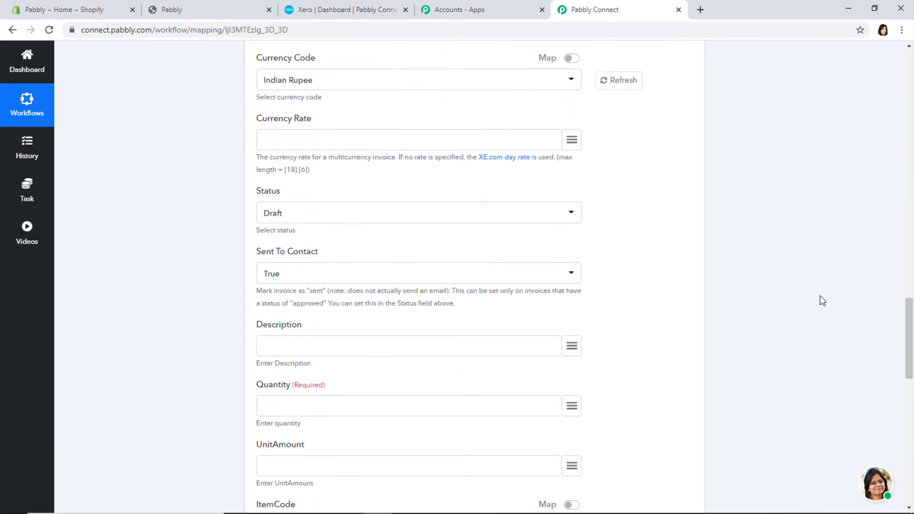
scroll(824, 302, "down", 3)
scroll(823, 301, "up", 20)
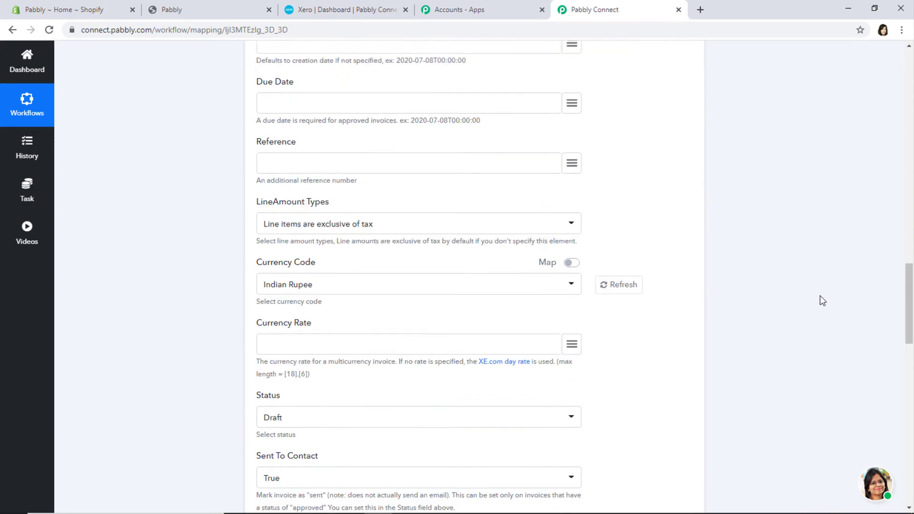
scroll(823, 301, "up", 4)
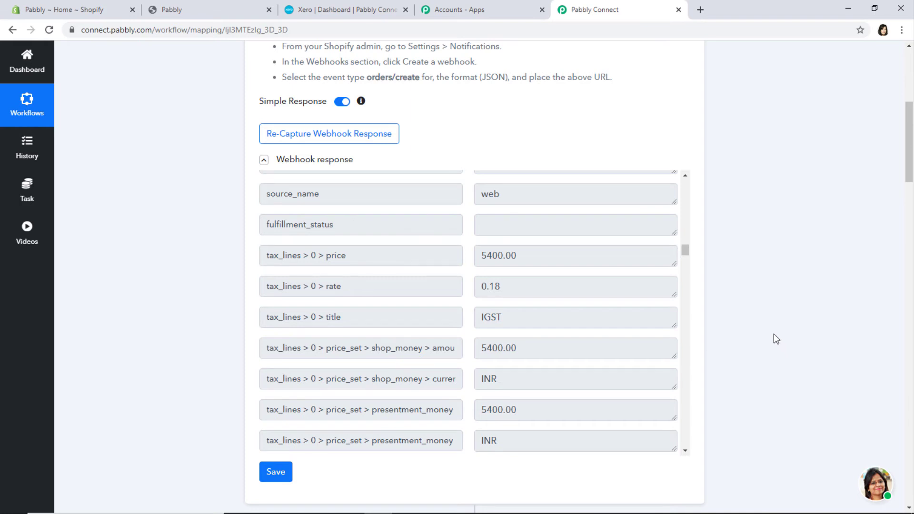
scroll(777, 339, "down", 12)
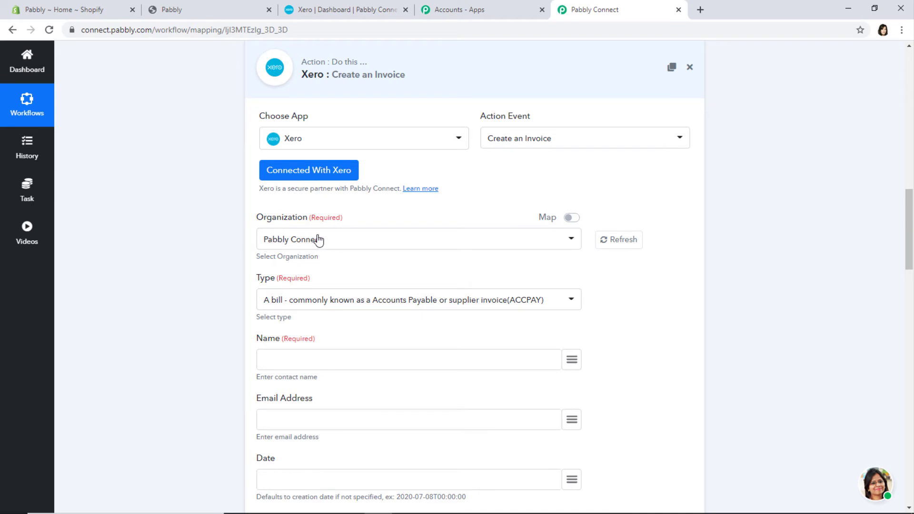
left_click(345, 15)
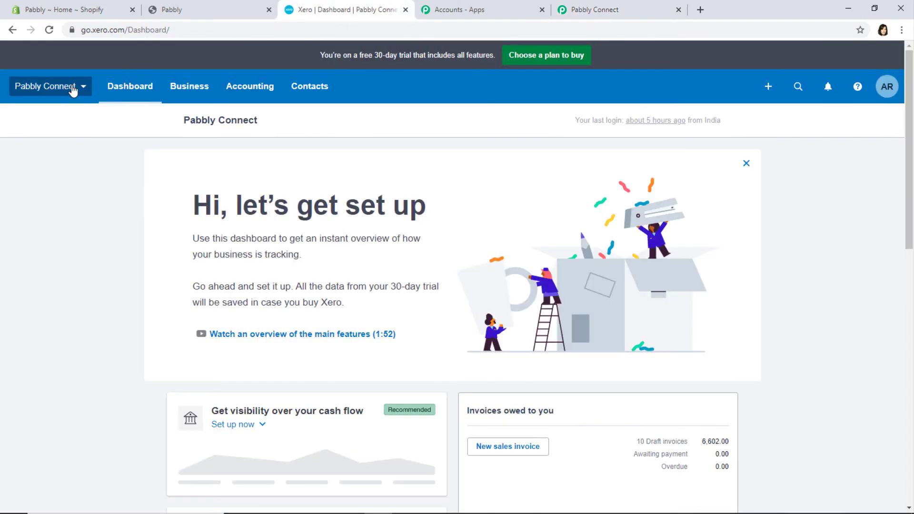
left_click(605, 13)
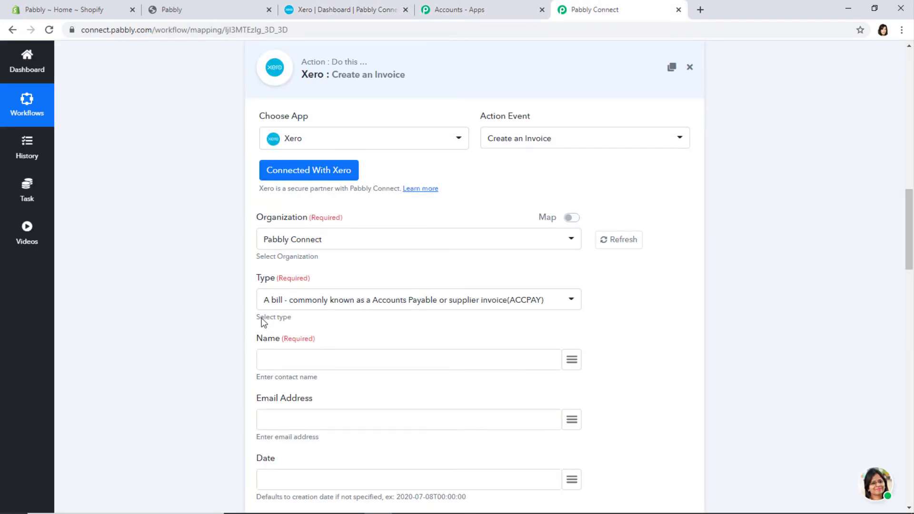
left_click(328, 306)
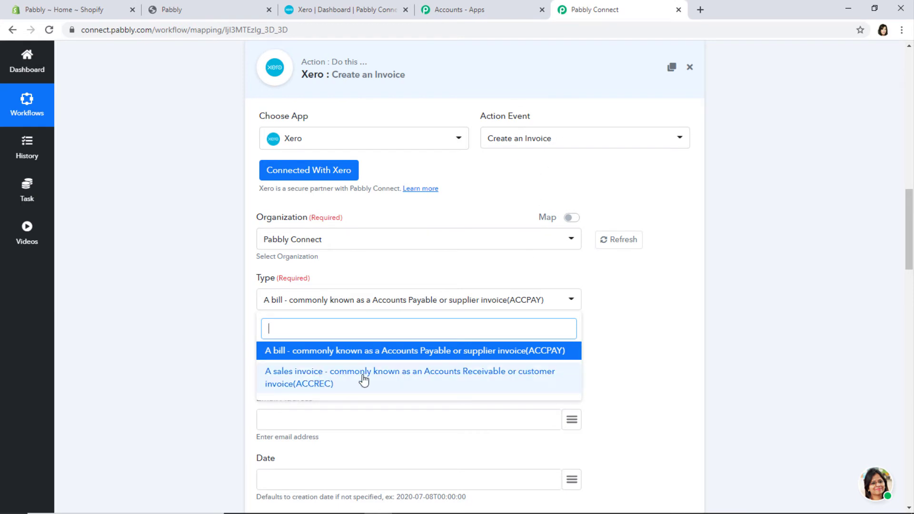
- Set the Xero invoice Type to ACCREC and map billing_address > name into Name
left_click(310, 380)
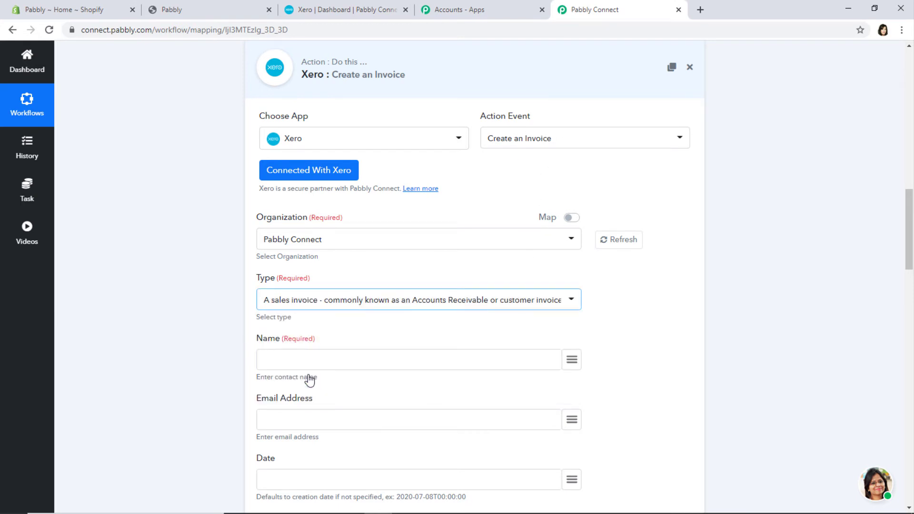
left_click(572, 360)
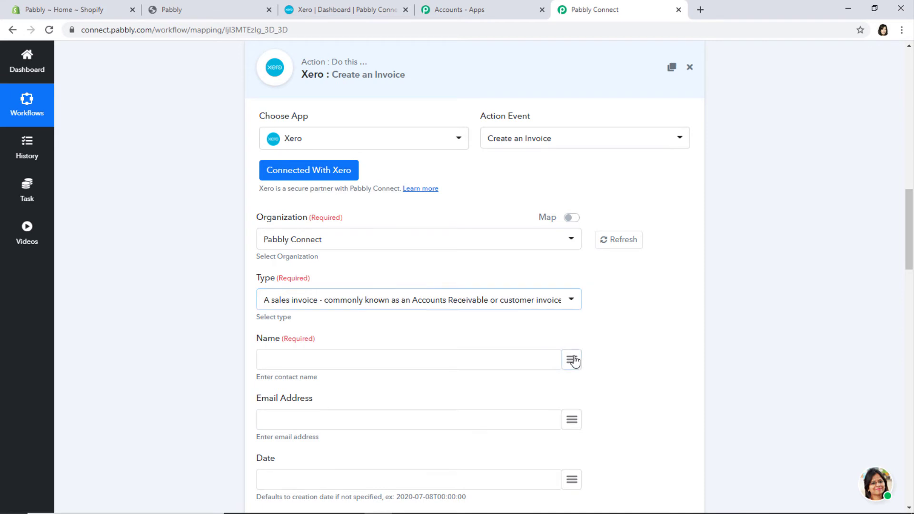
type("emil")
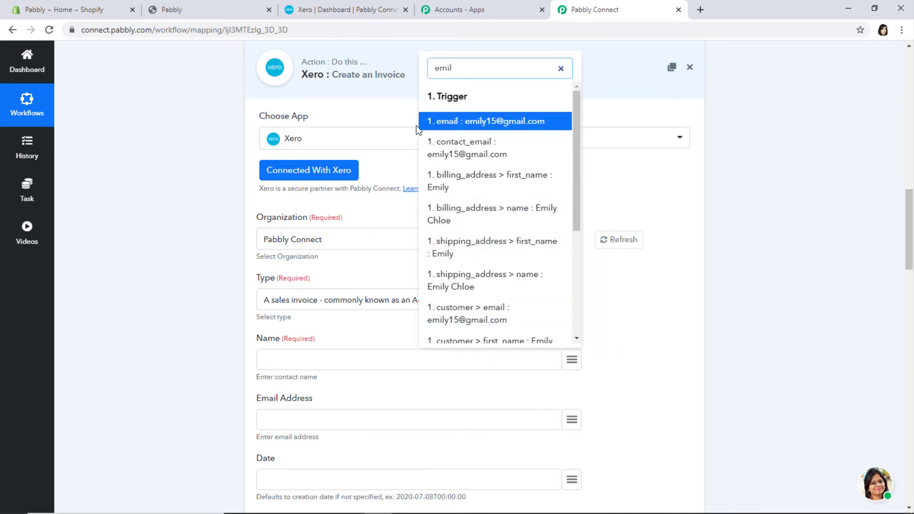
left_click(480, 213)
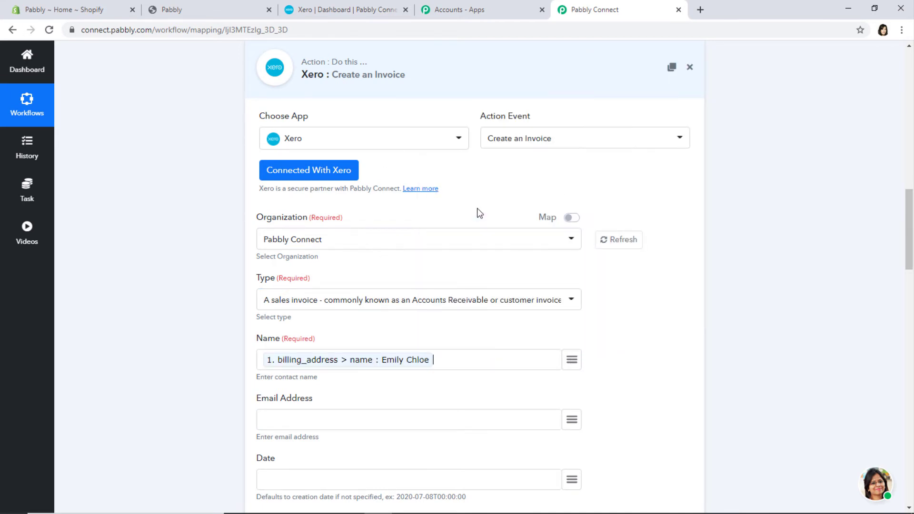
scroll(665, 409, "down", 2)
- Map the Shopify order's email into the Email Address field
left_click(578, 306)
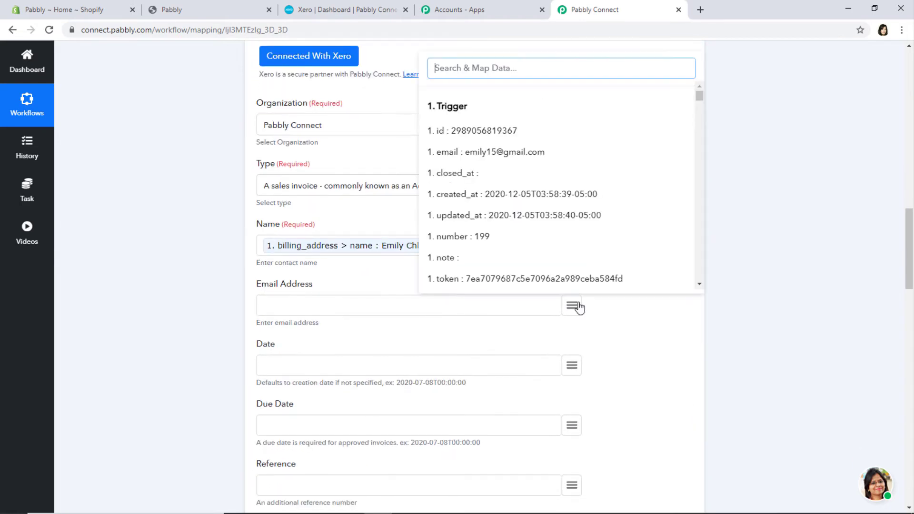
type("ema")
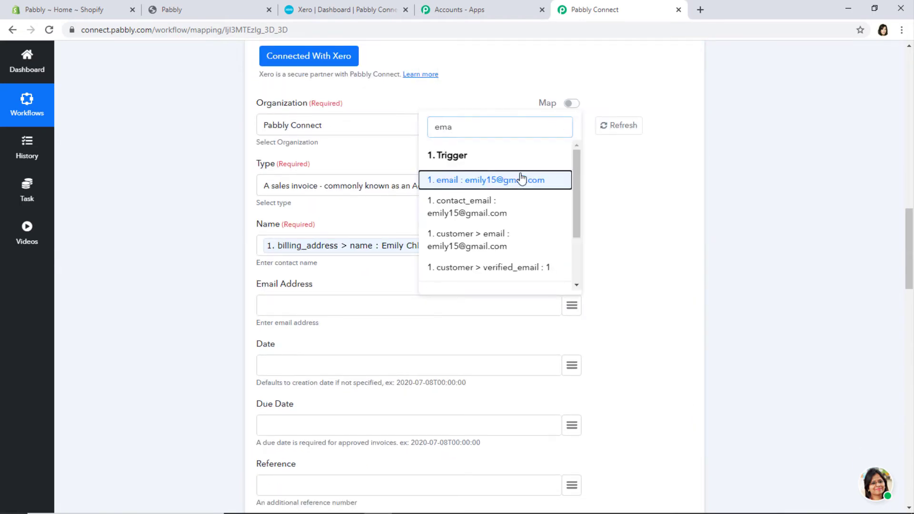
left_click(523, 180)
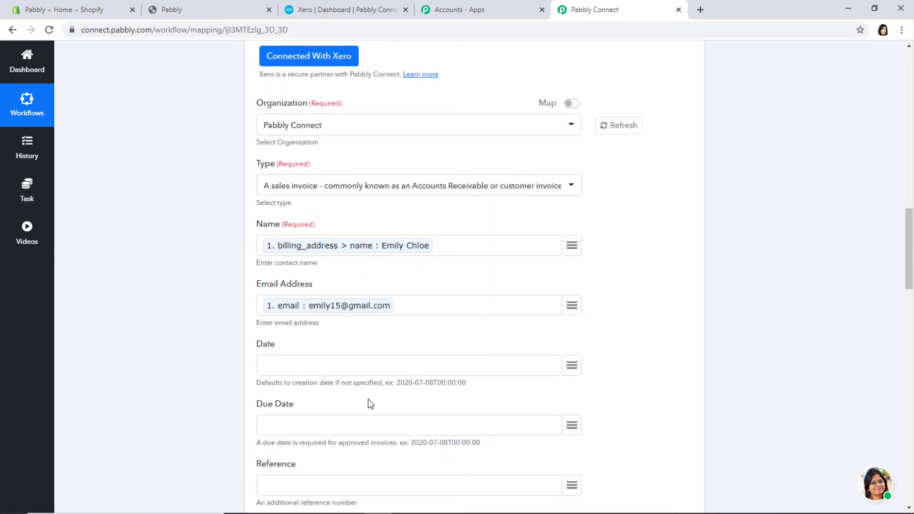
scroll(368, 399, "down", 2)
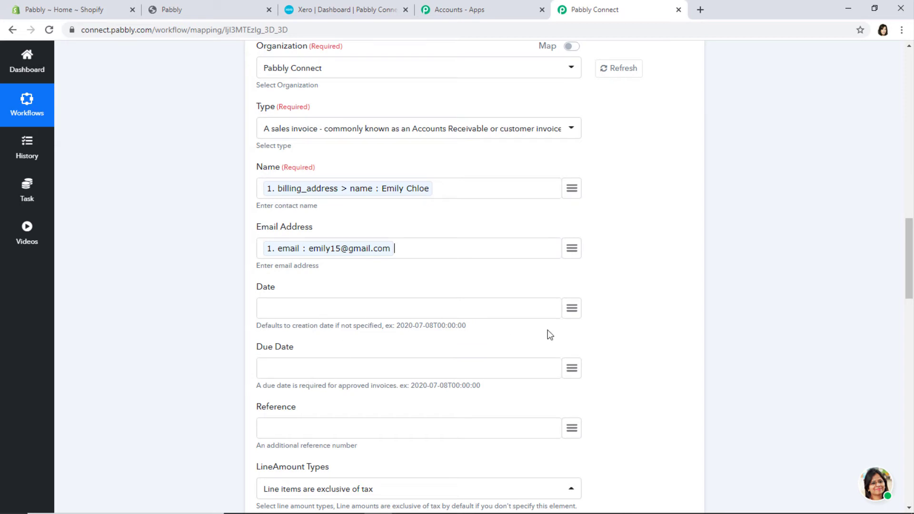
left_click(574, 309)
- Map the order's updated_at into both the invoice Date and Due Date
type("da")
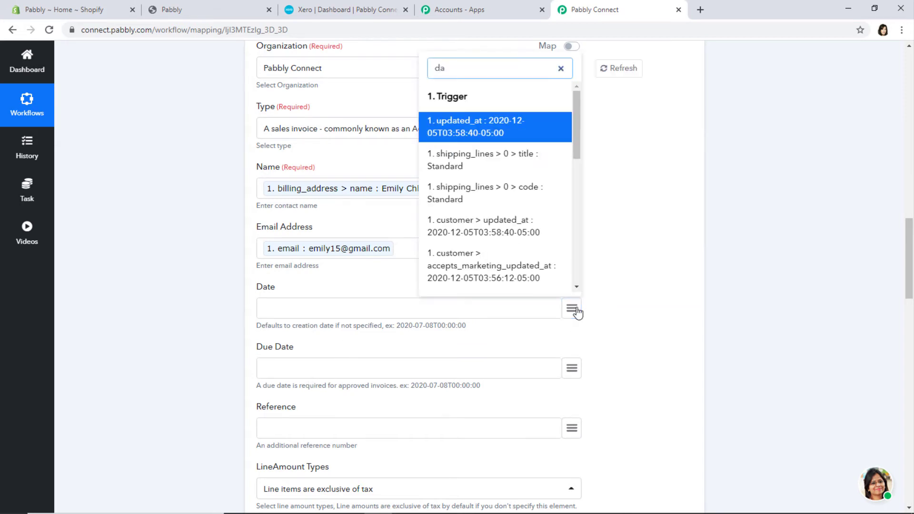
left_click(496, 128)
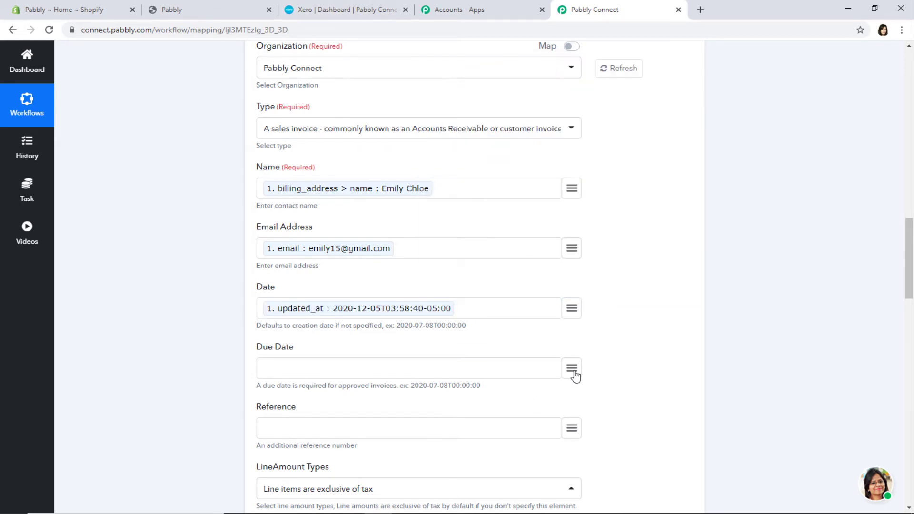
scroll(574, 374, "down", 2)
left_click(577, 254)
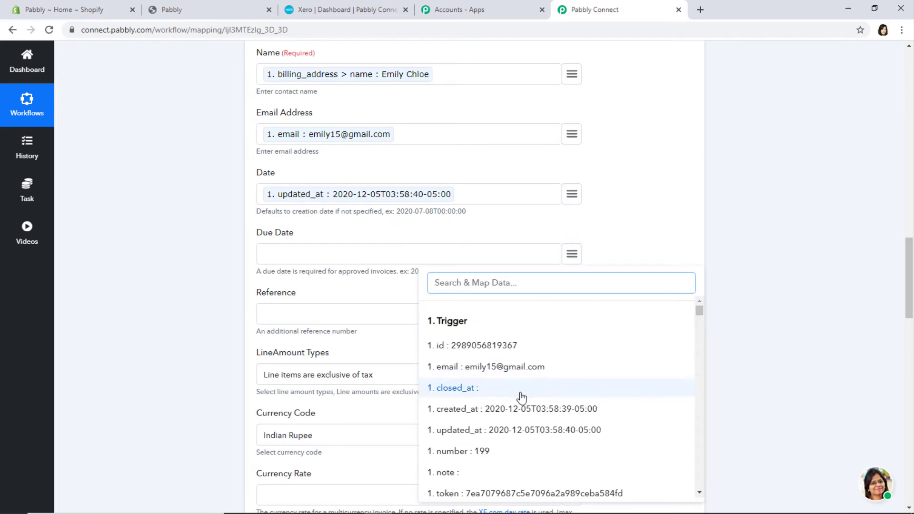
type("d")
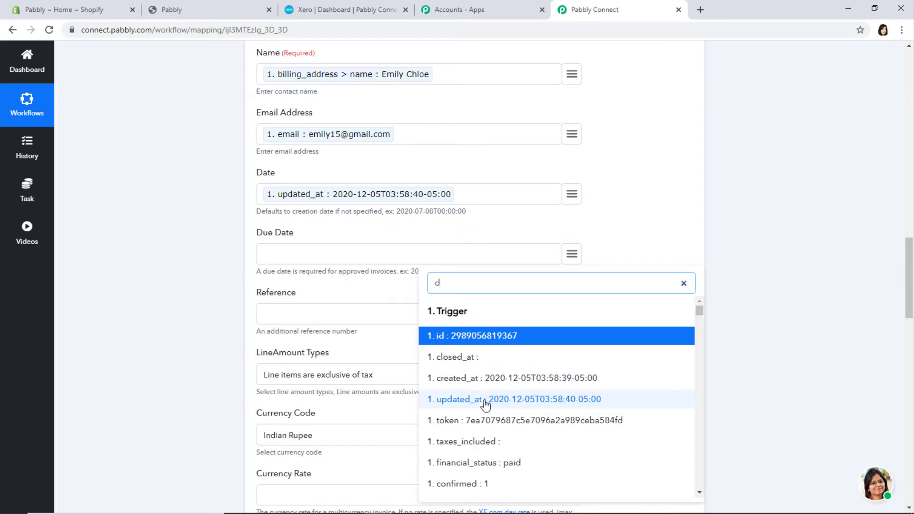
left_click(495, 399)
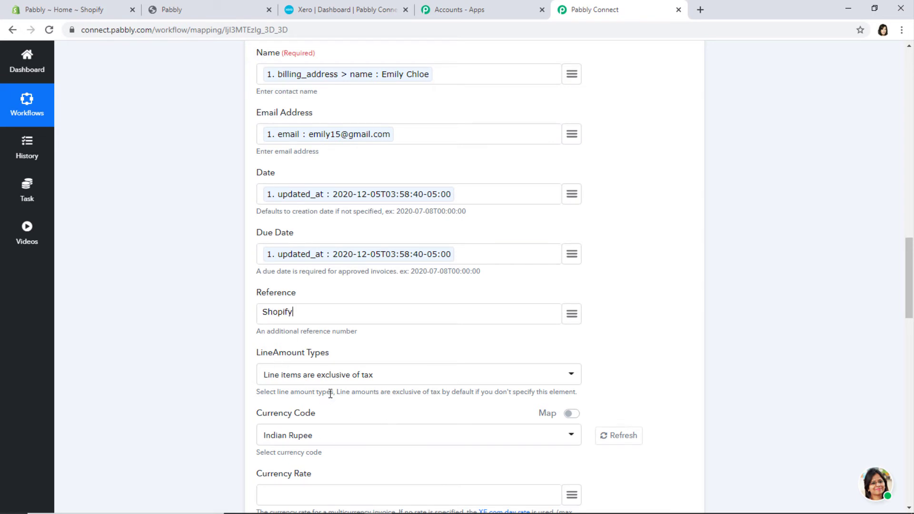
- Set LineAmount Types to 'Line have no tax' and keep Status as Draft
left_click(349, 378)
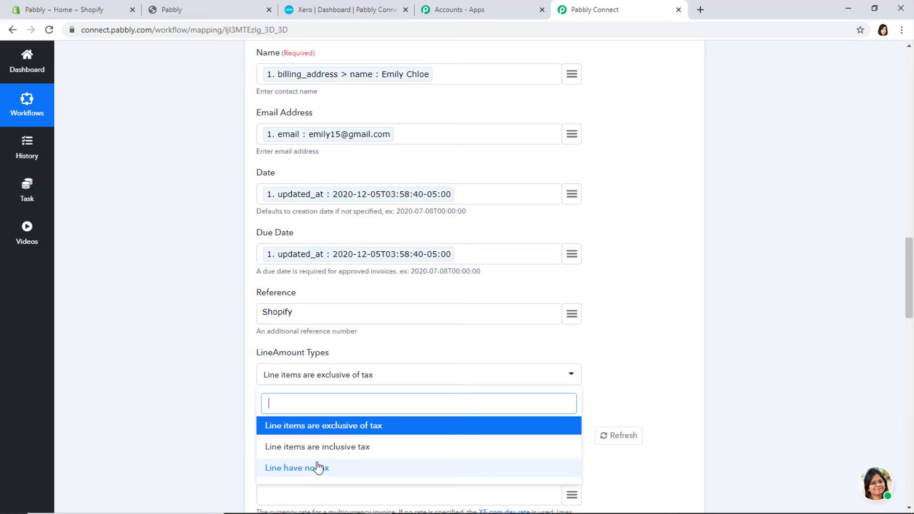
left_click(318, 468)
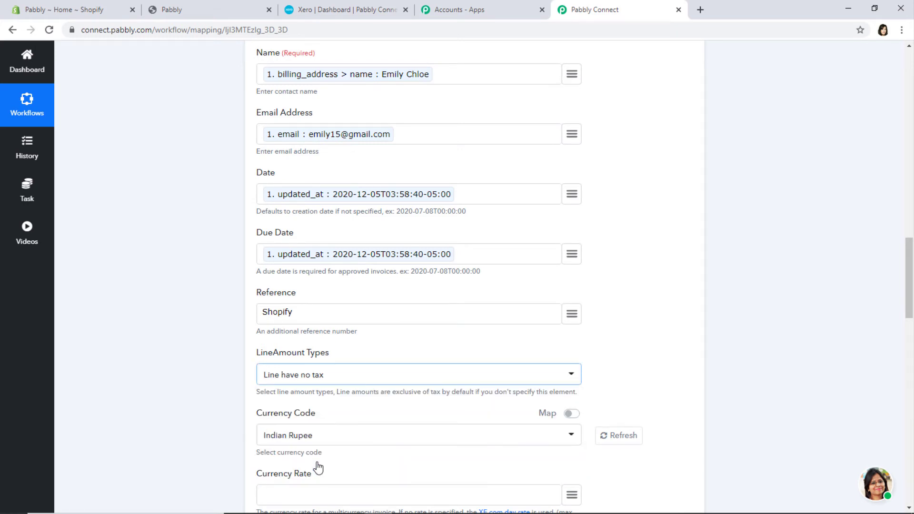
scroll(716, 381, "down", 5)
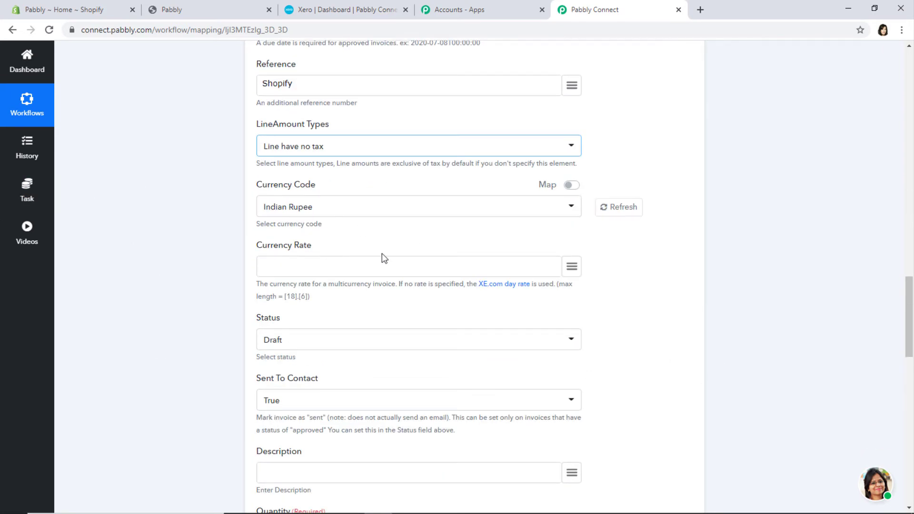
left_click(313, 342)
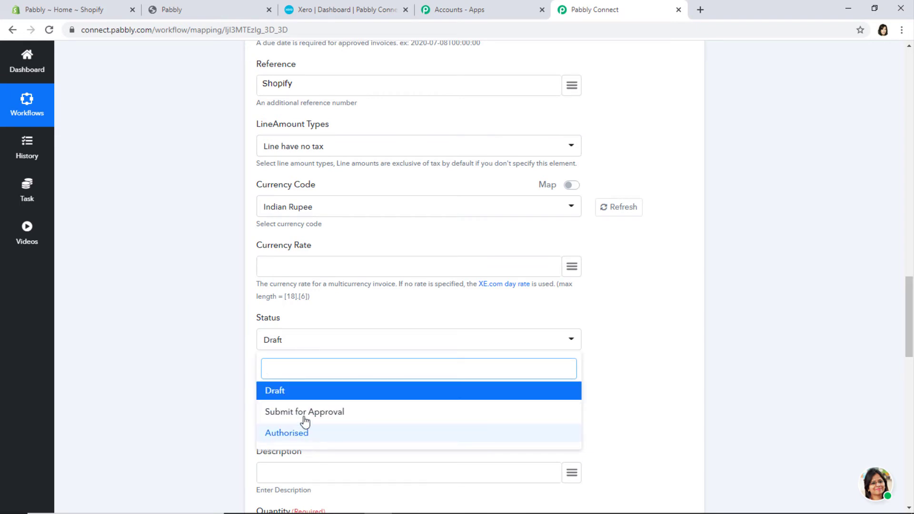
left_click(280, 391)
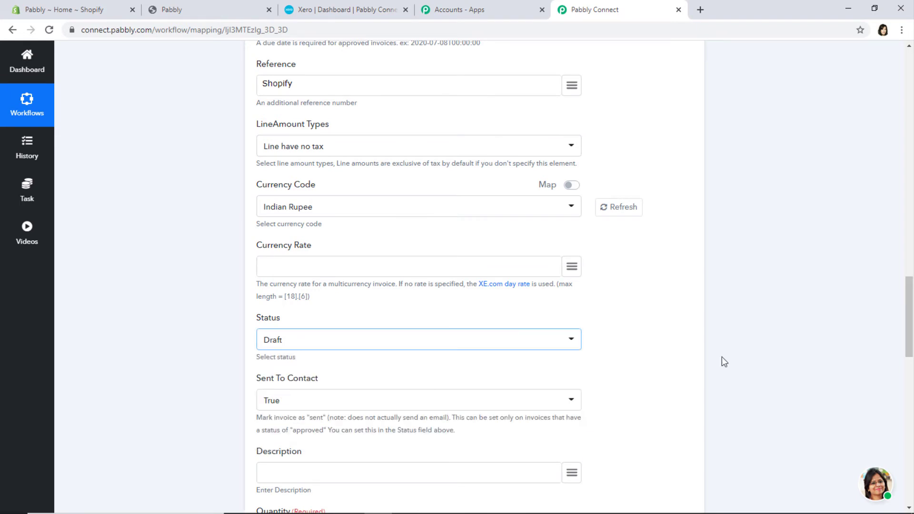
scroll(720, 359, "down", 4)
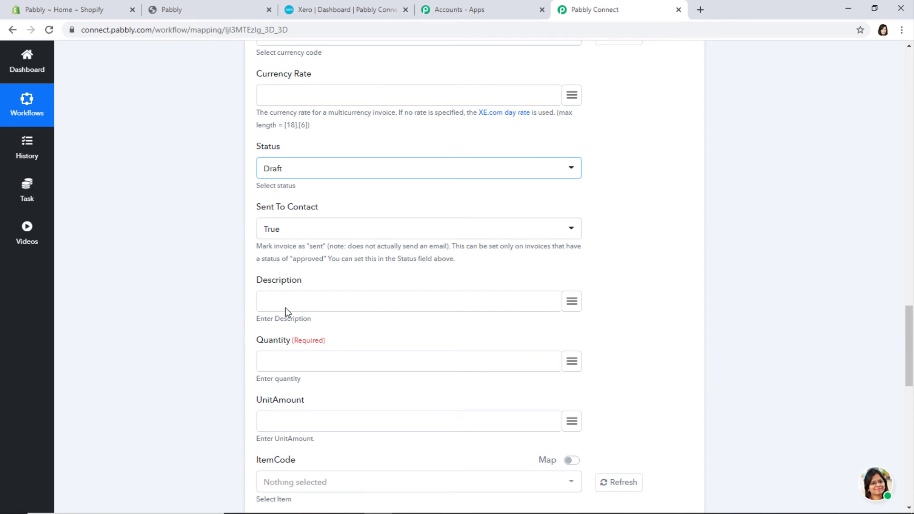
- Fill Description with 'Product Details :' plus line_items title, then 'Price of the Product :' plus total_price
left_click(266, 300)
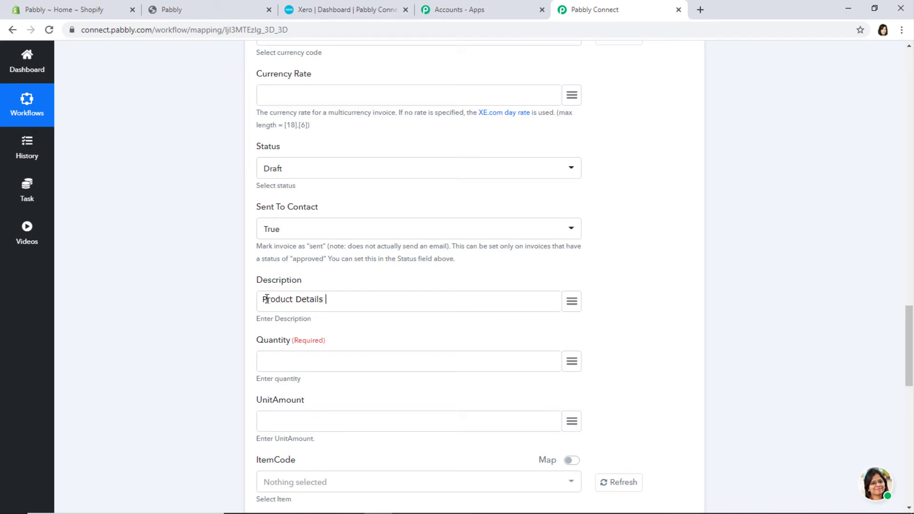
left_click(575, 307)
type("can")
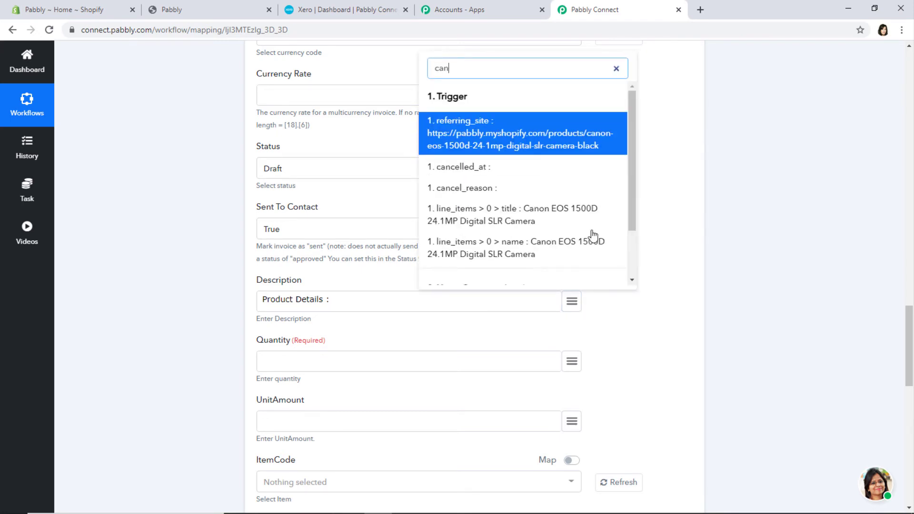
left_click(545, 212)
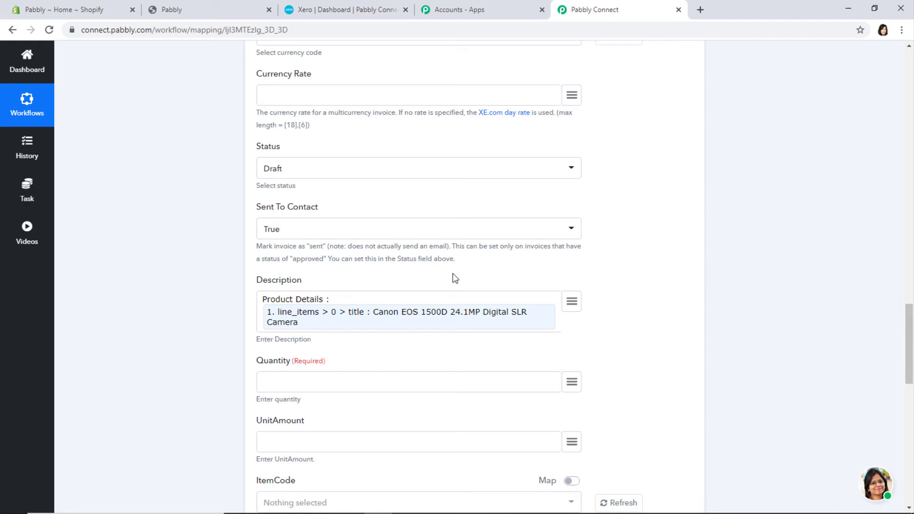
type("\\nPrice of the Product :")
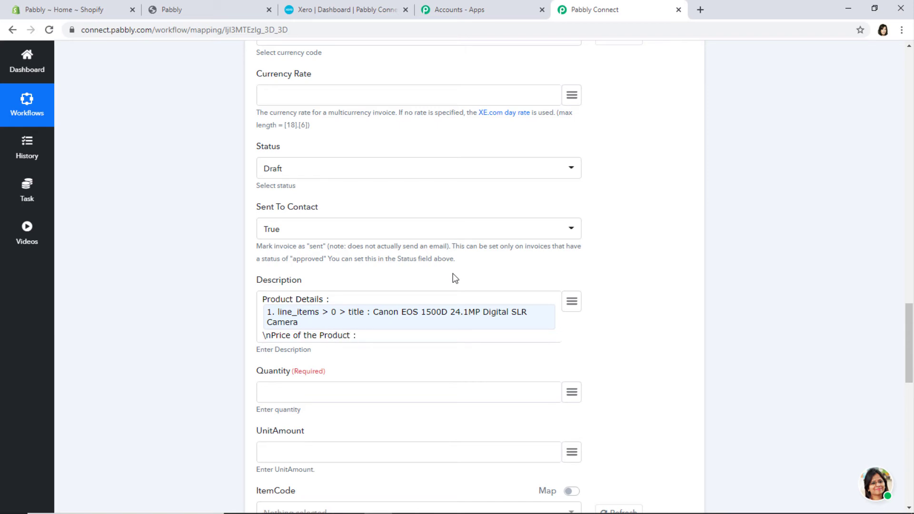
left_click(569, 304)
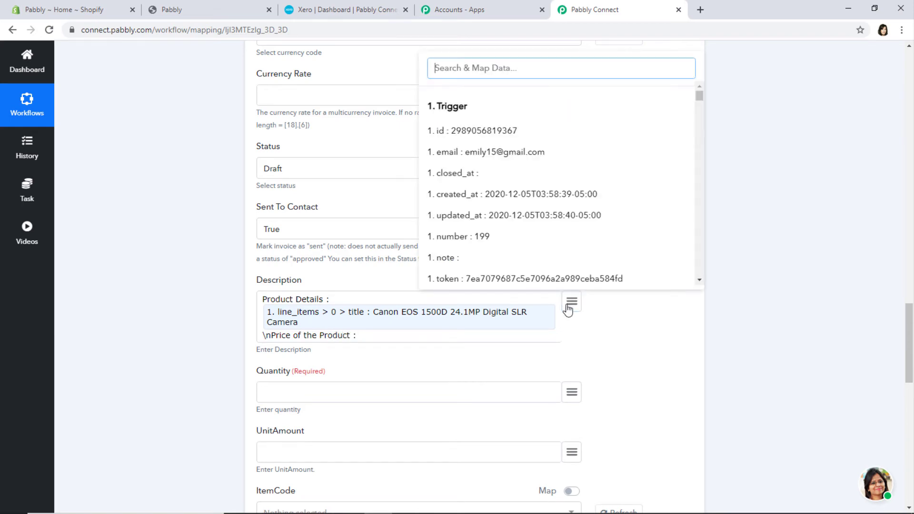
type("tot")
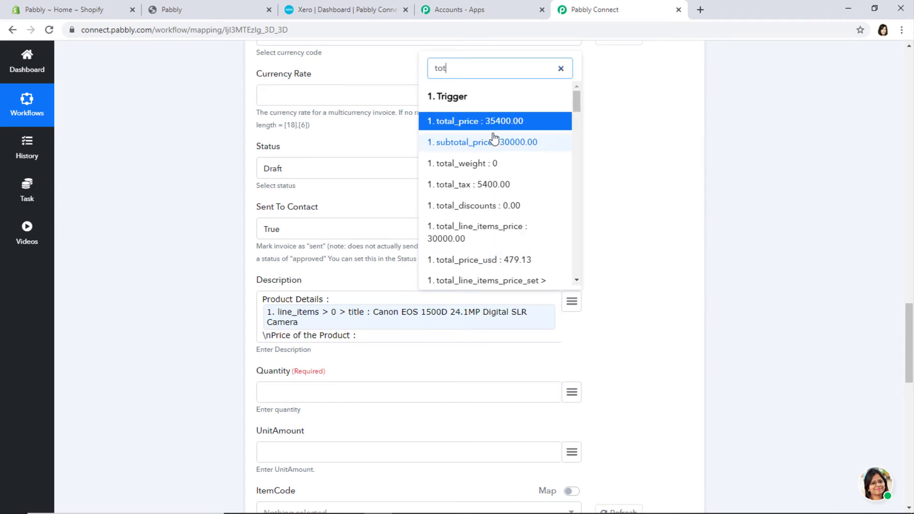
left_click(506, 125)
scroll(486, 255, "down", 2)
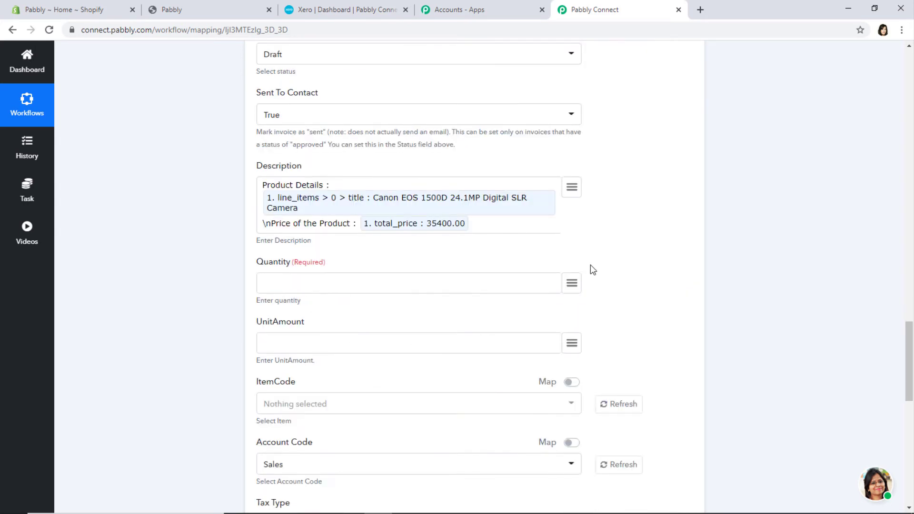
left_click(572, 284)
- Map line-item quantity into Quantity and subtotal_price into UnitAmount
type("qu")
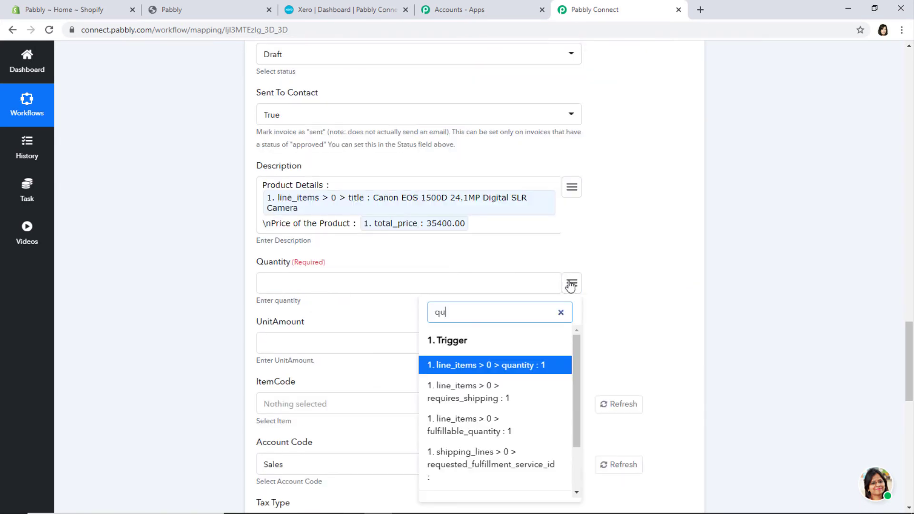
left_click(506, 364)
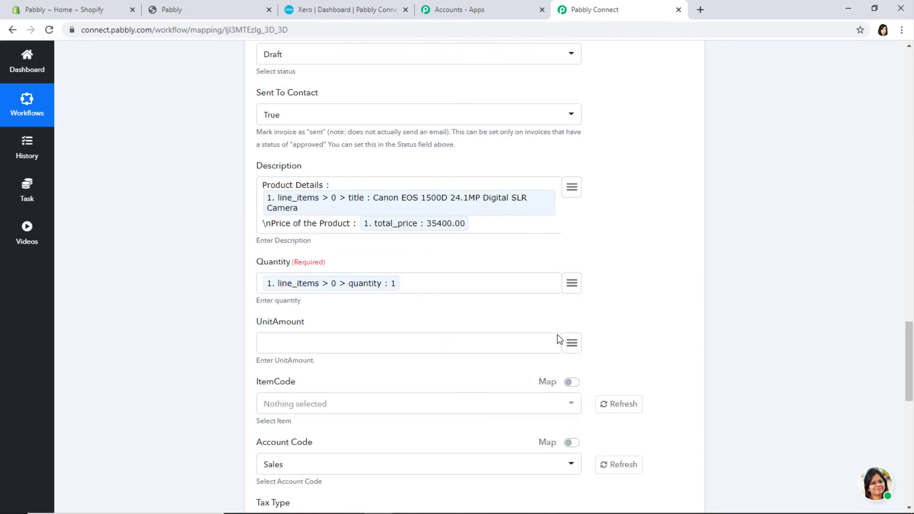
left_click(572, 344)
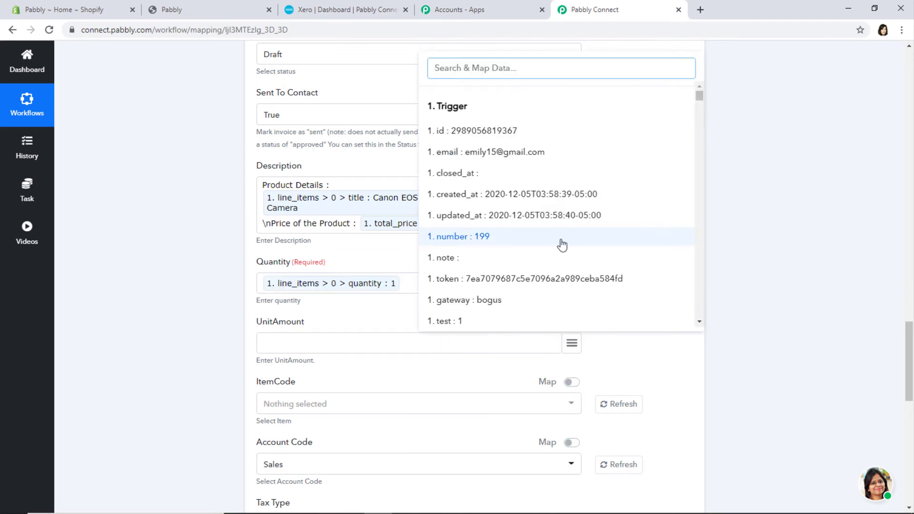
scroll(563, 245, "down", 5)
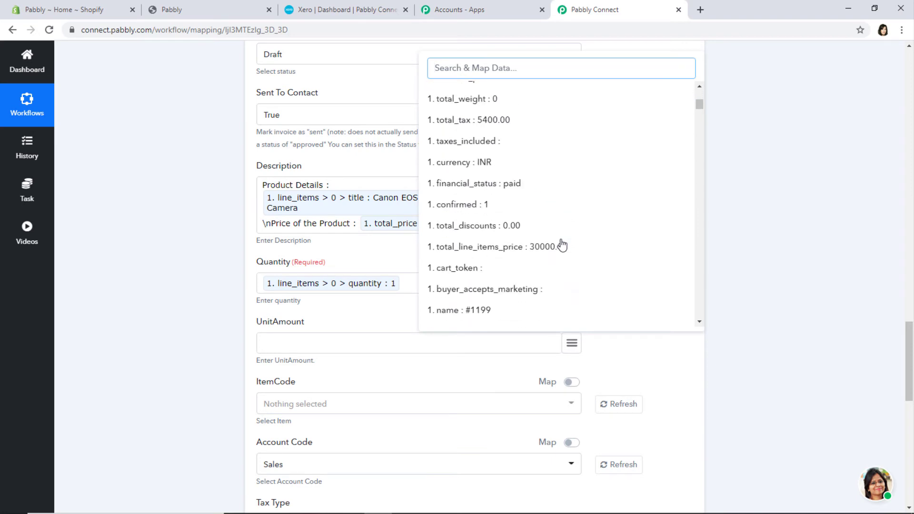
scroll(562, 245, "up", 1)
left_click(513, 138)
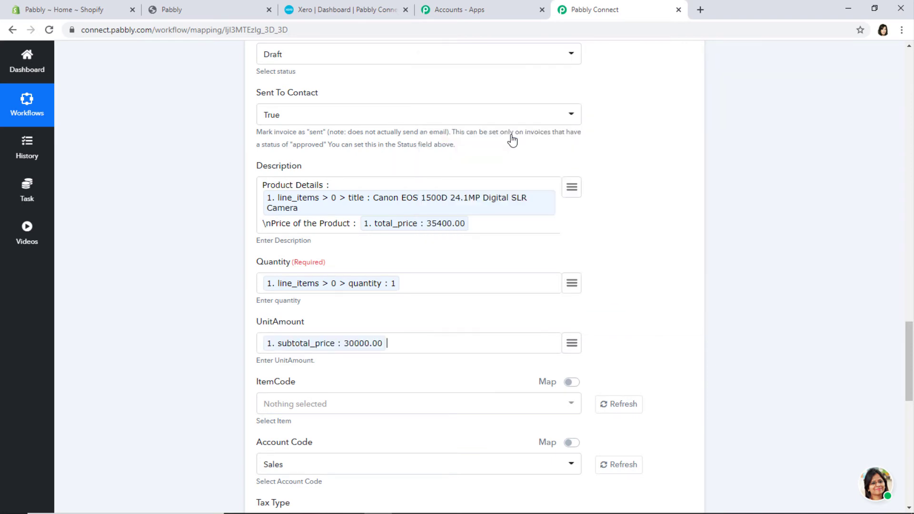
- Save the Xero action and send a test request
scroll(648, 291, "down", 4)
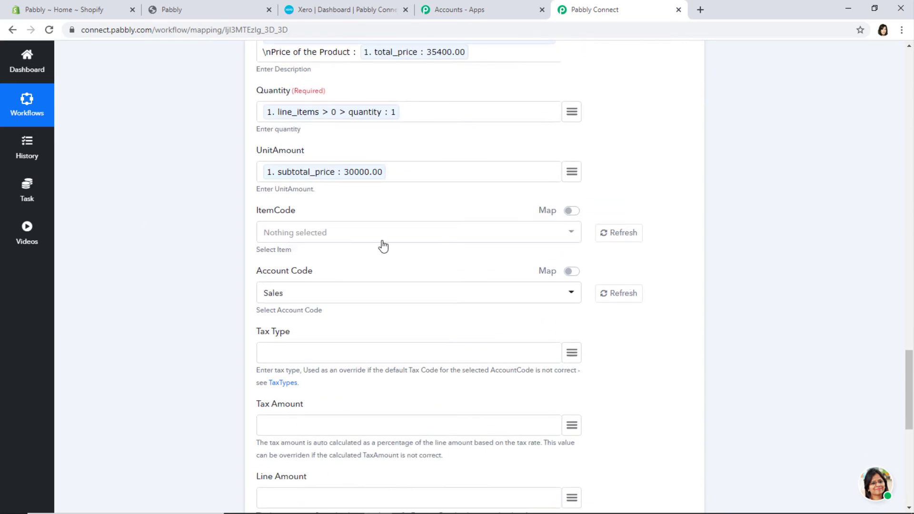
scroll(410, 296, "down", 4)
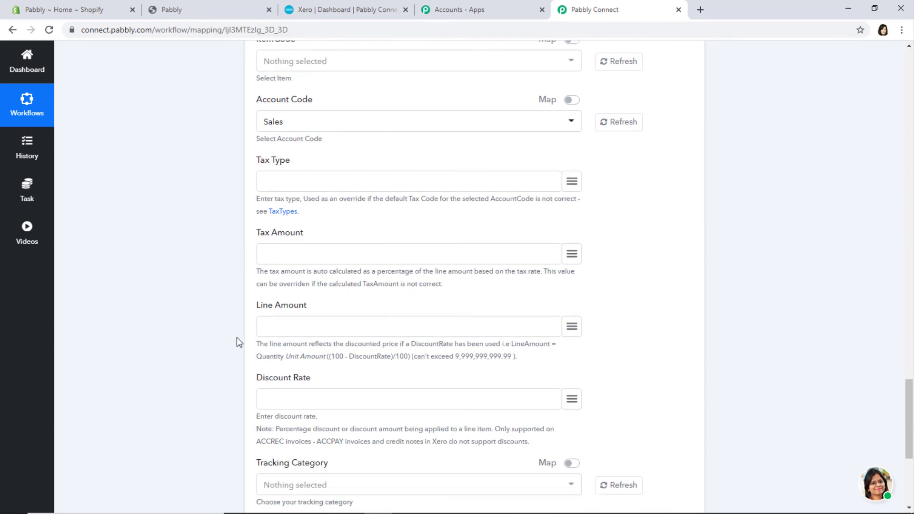
scroll(495, 337, "down", 4)
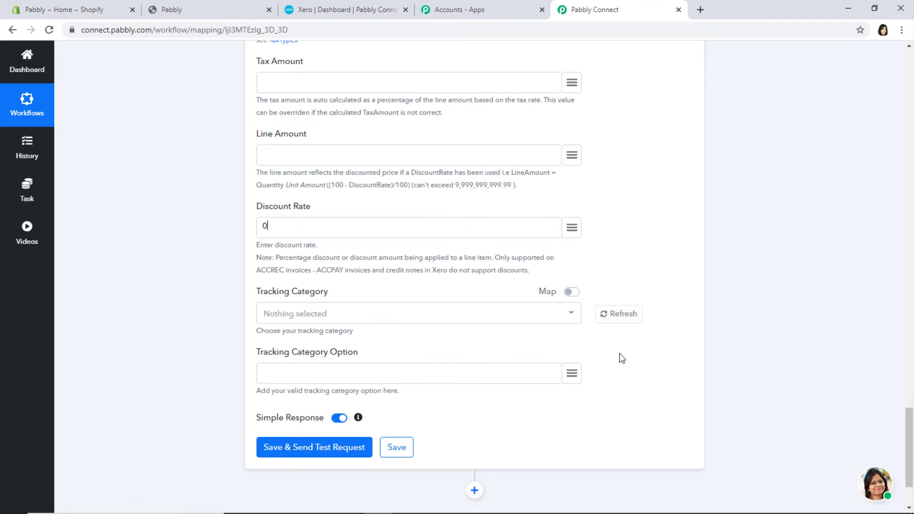
left_click(350, 448)
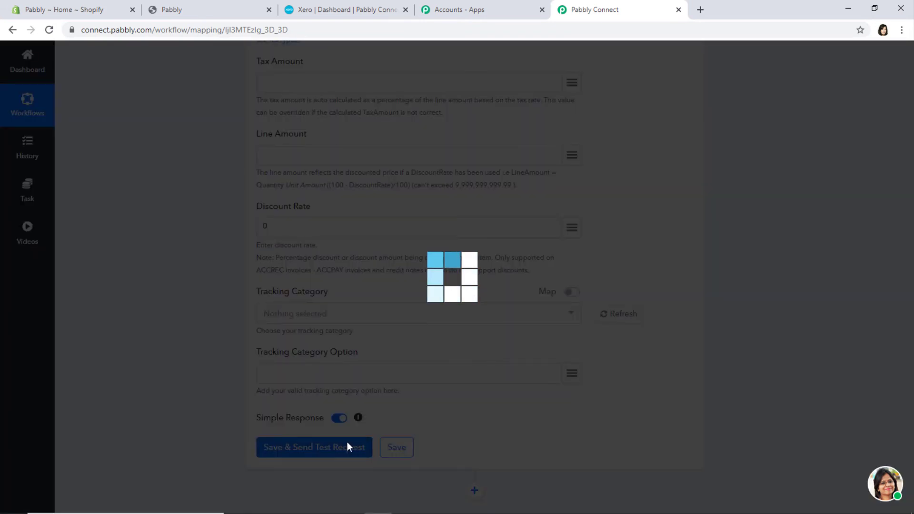
- Check the OK response for invoice INV-0012 (30000), then save the Xero step and confirm
scroll(811, 347, "down", 4)
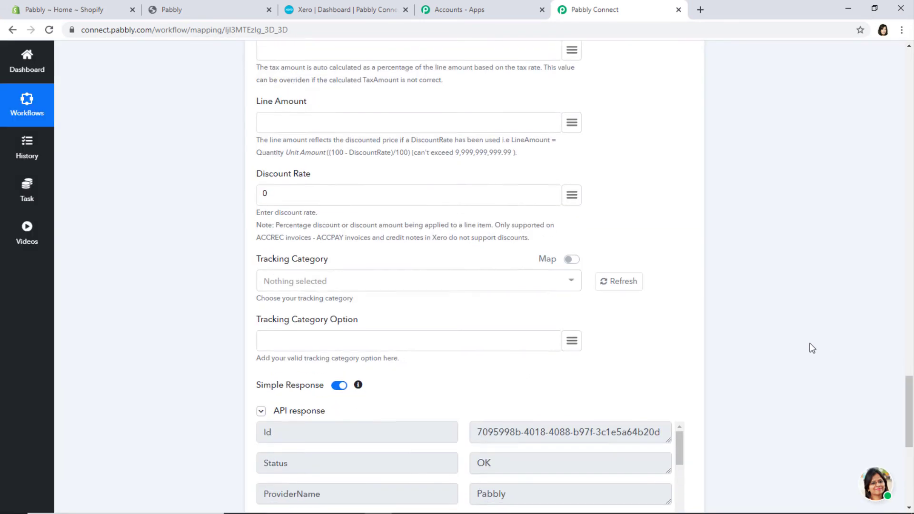
scroll(811, 349, "down", 3)
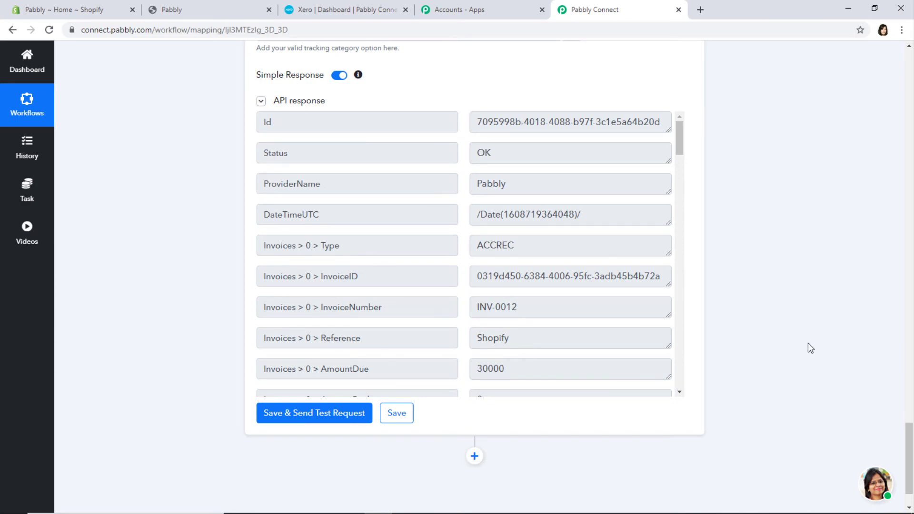
left_click(407, 420)
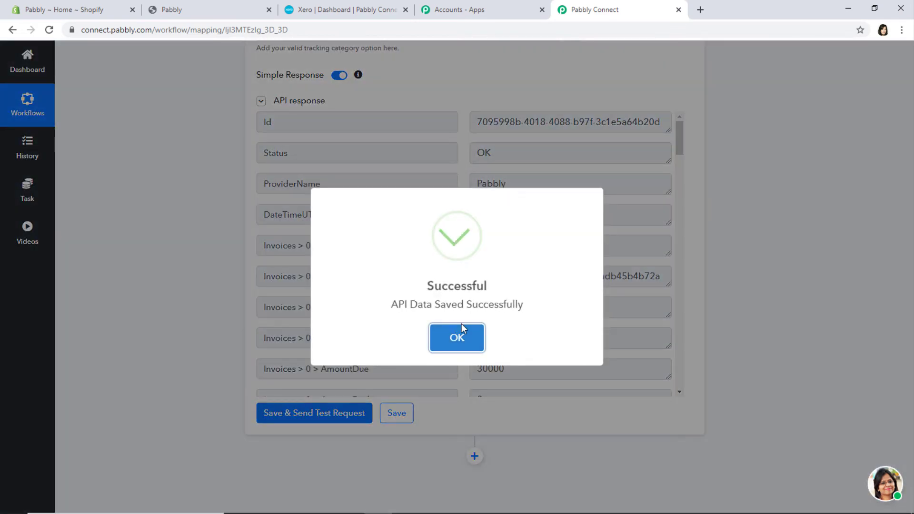
left_click(462, 326)
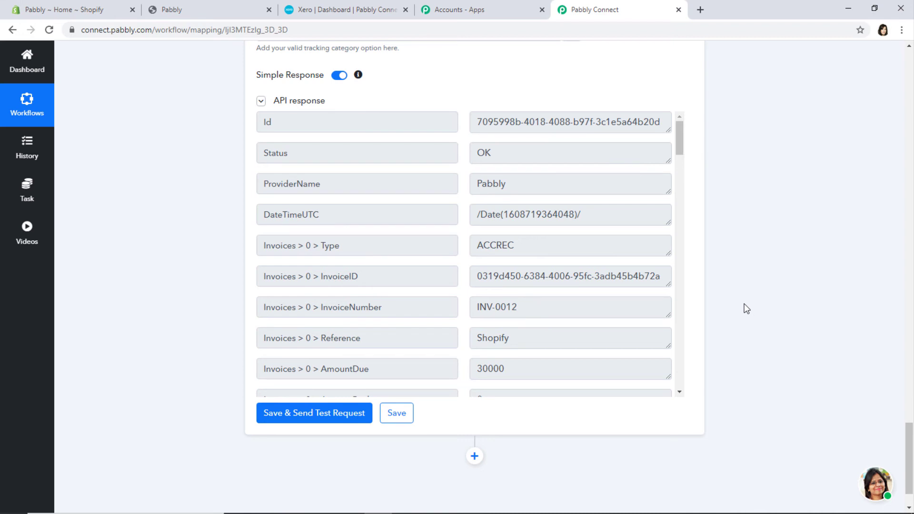
- Bring up Xero's sales invoices list, then look back over the Pabbly Connect workflow
left_click(337, 9)
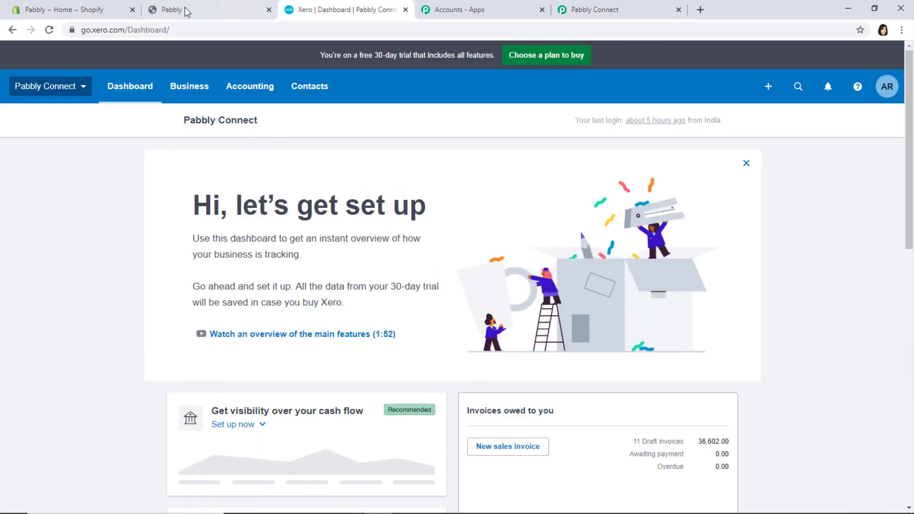
left_click(189, 87)
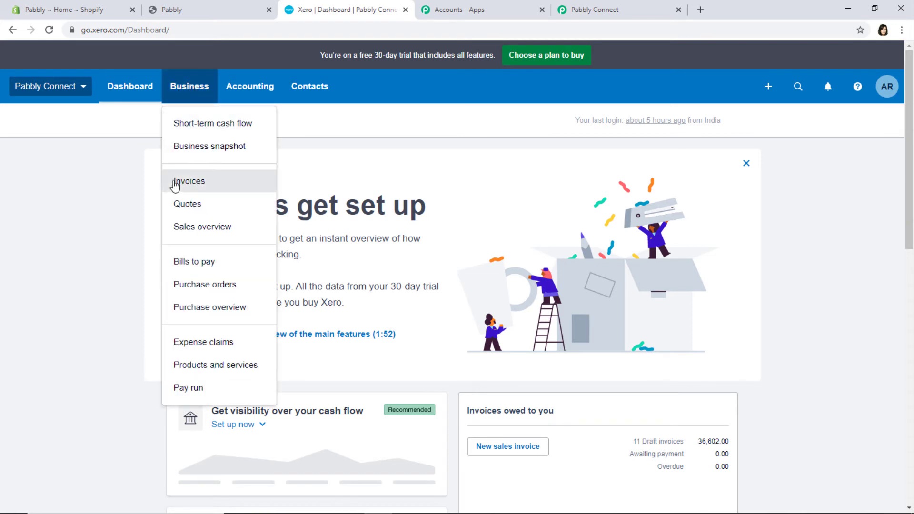
left_click(200, 182)
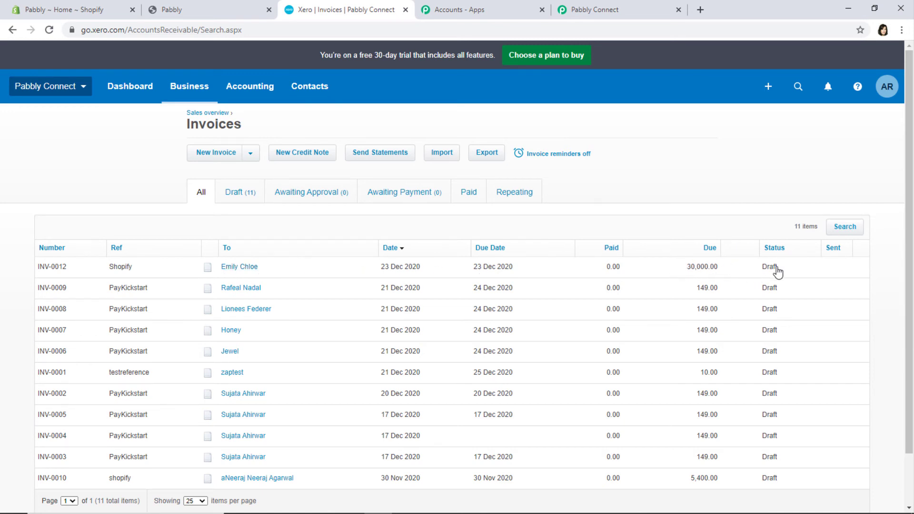
left_click(607, 15)
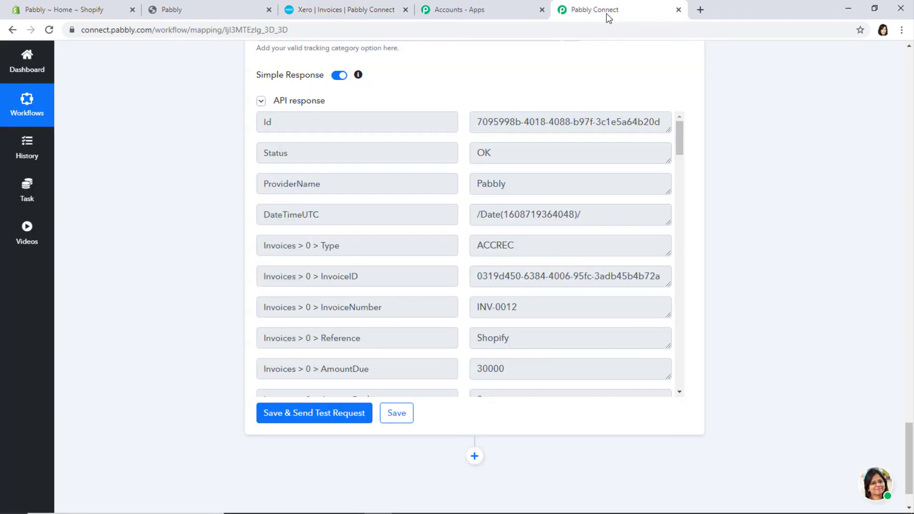
scroll(762, 258, "up", 5)
scroll(762, 259, "up", 10)
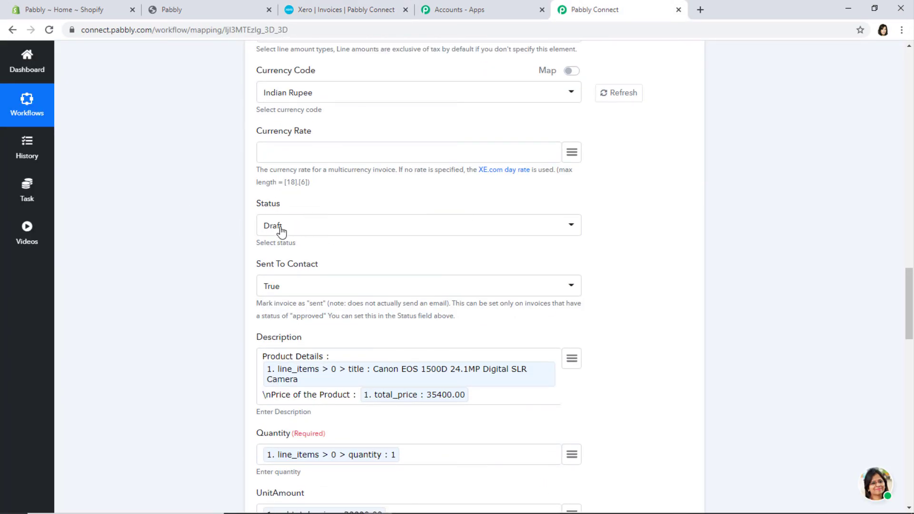
- Open draft invoice INV-0012 for the Canon EOS 1500D, 30,000.00, reference Shopify
left_click(346, 10)
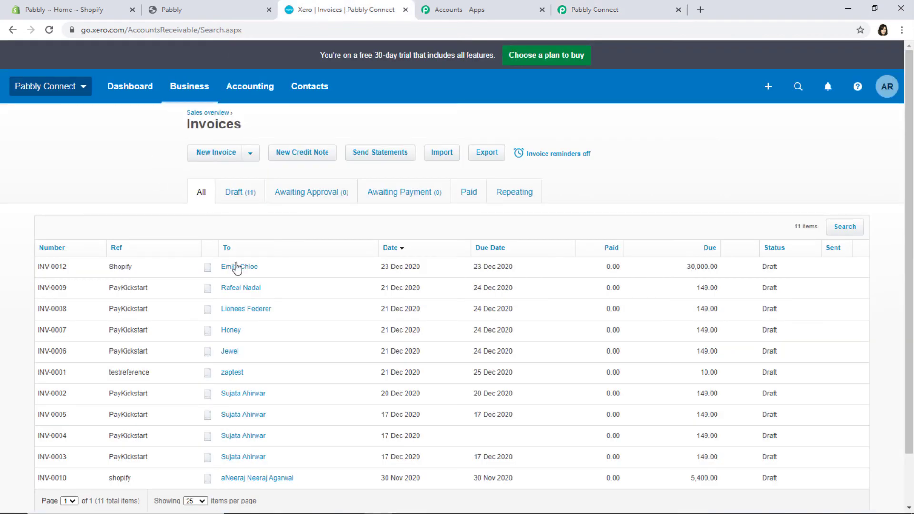
left_click(302, 306)
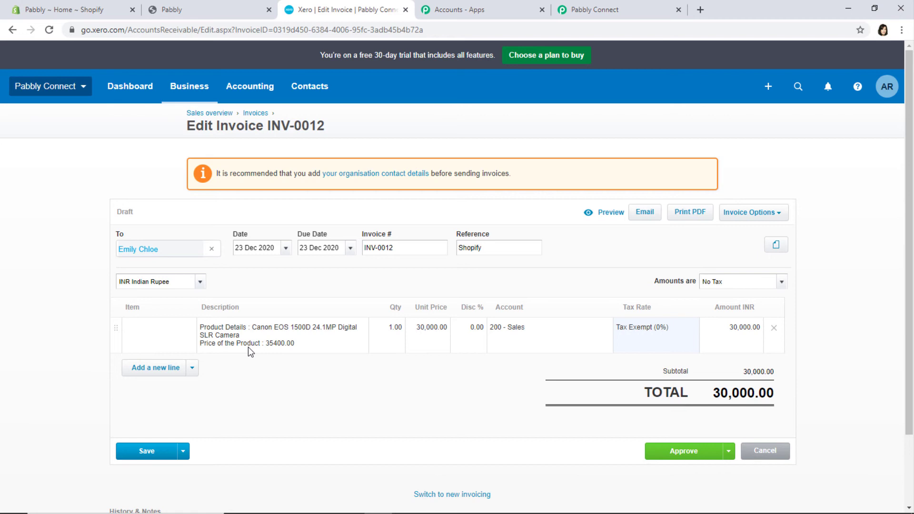
left_click(210, 13)
- Start a Buy it now checkout for one Gara T-Shirt from the store catalog
left_click(470, 63)
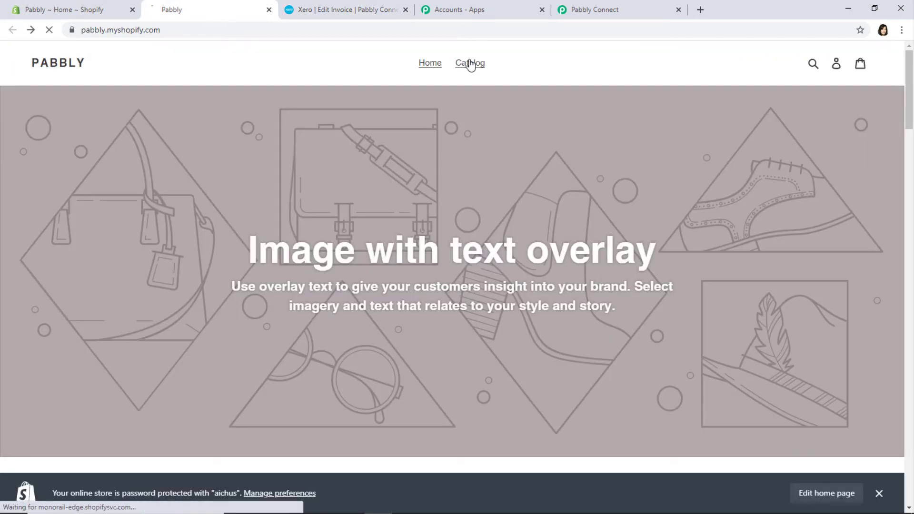
scroll(644, 302, "down", 4)
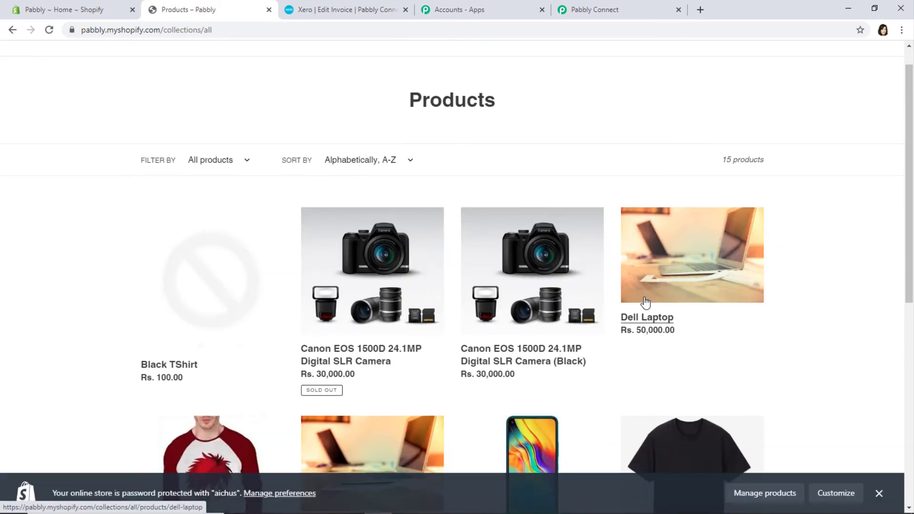
scroll(643, 303, "down", 2)
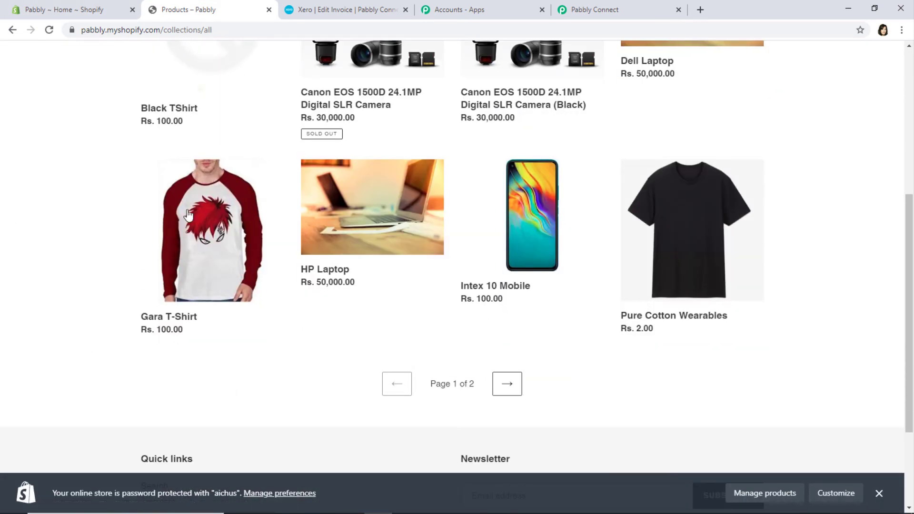
left_click(195, 231)
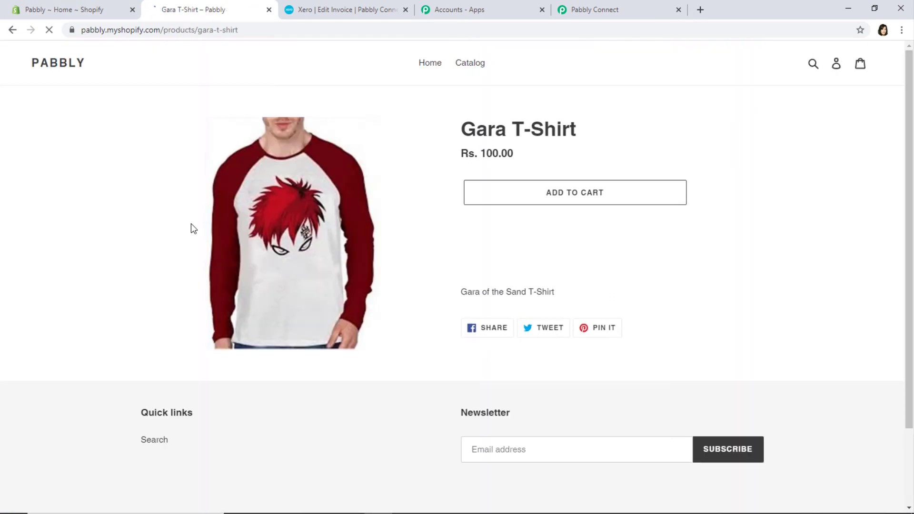
left_click(584, 230)
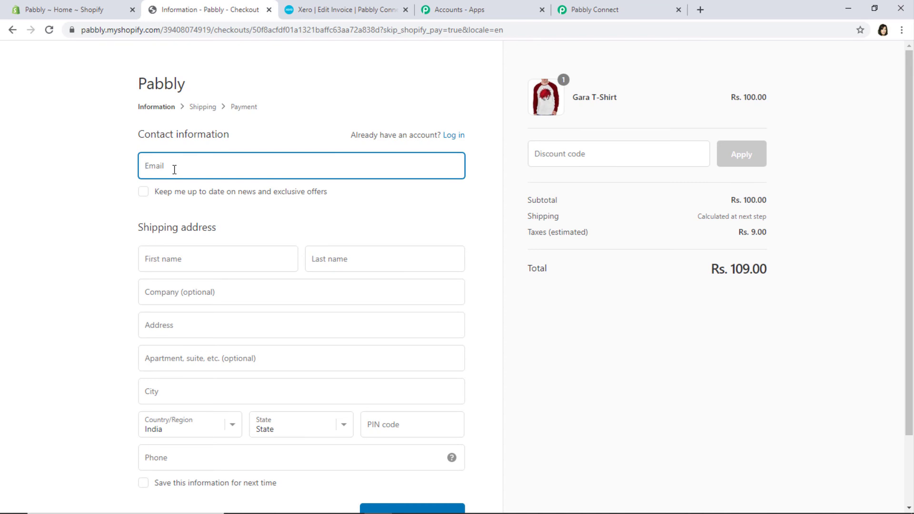
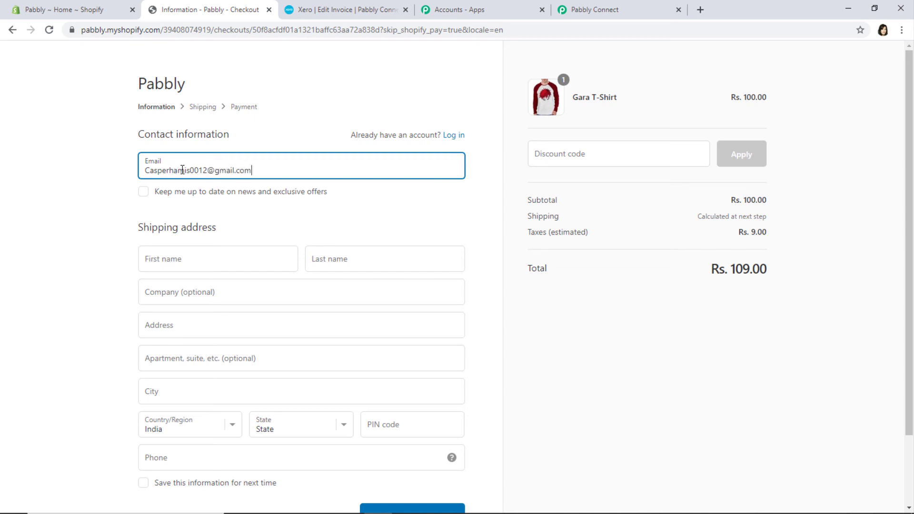
- Enter the test customer's email, first and last name, and company Infosys
left_click(161, 261)
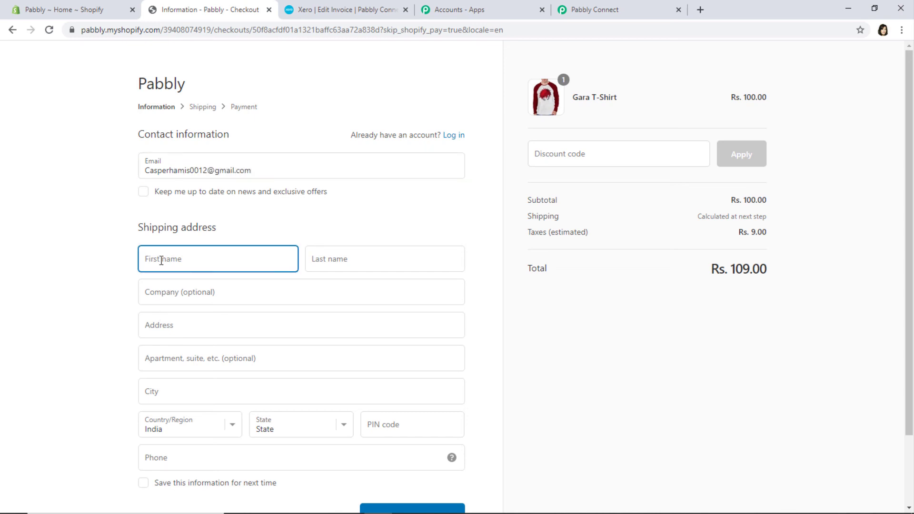
left_click(391, 264)
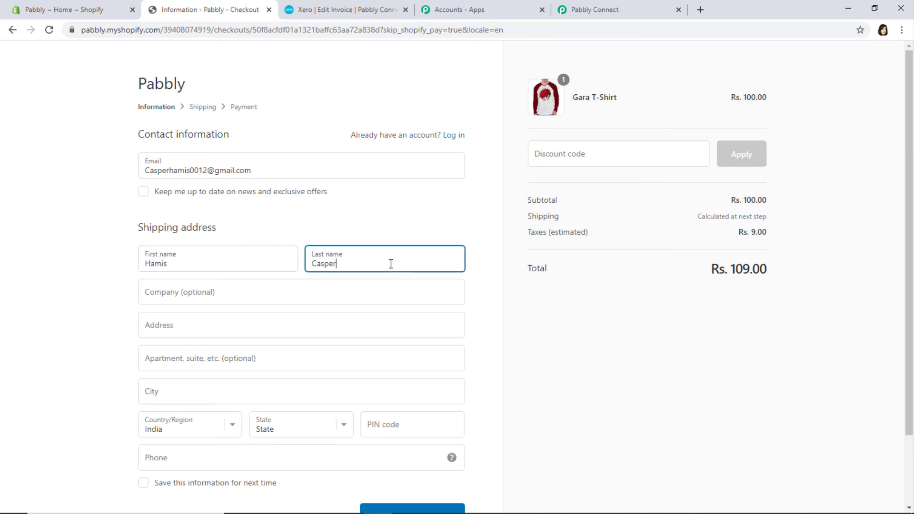
left_click(170, 292)
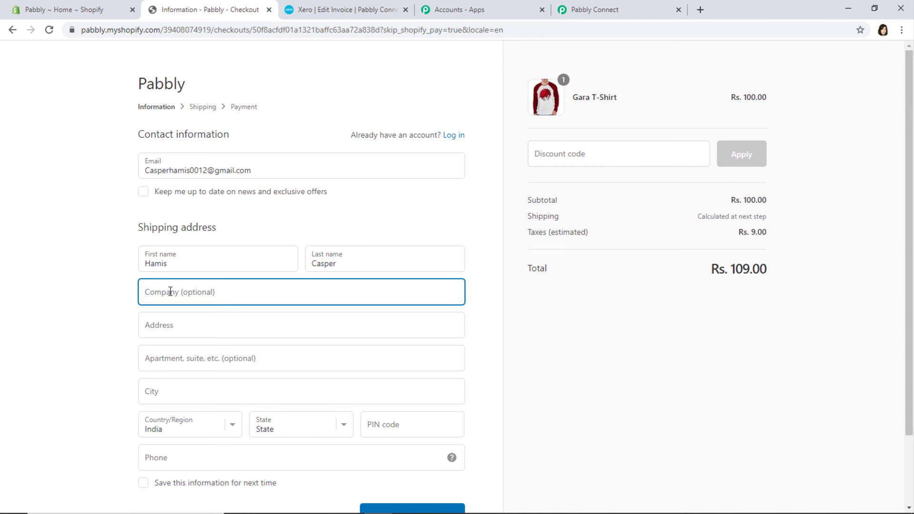
type("Infosys")
- Enter the customer's street address via the suggestion and phone number, then continue to shipping
left_click(170, 325)
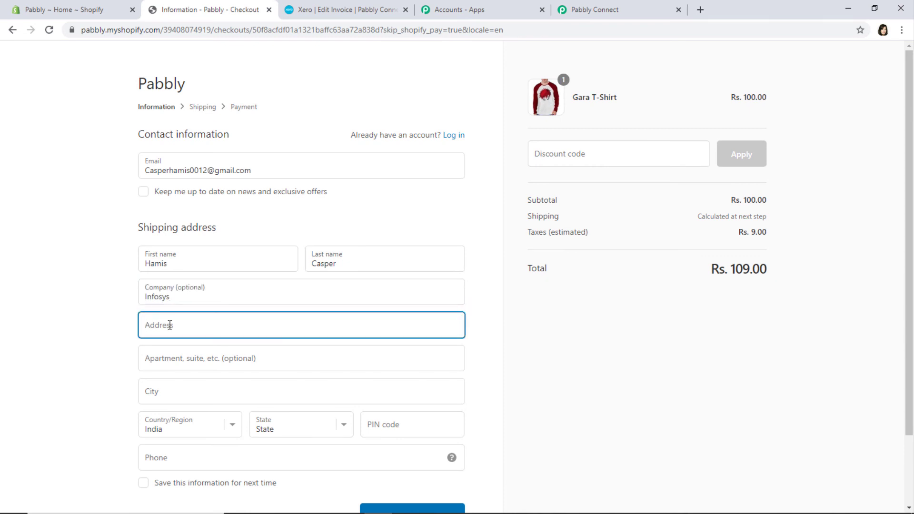
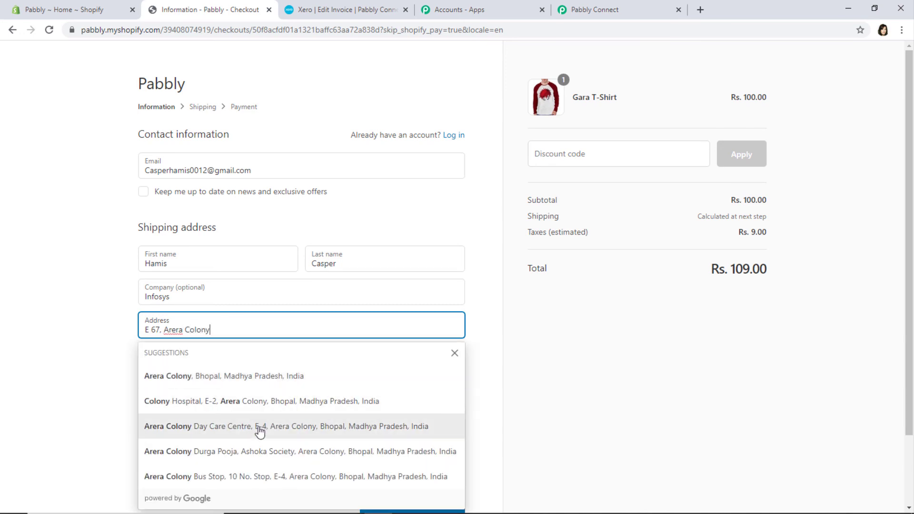
left_click(259, 431)
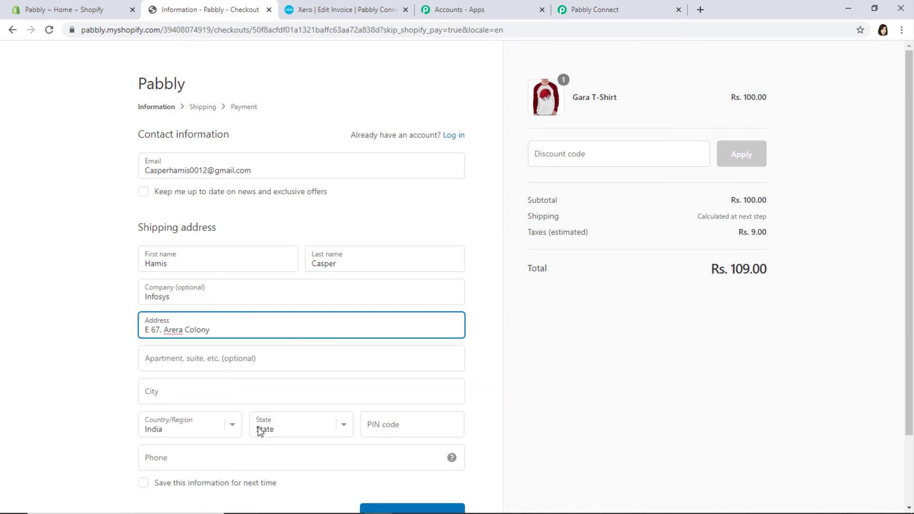
scroll(482, 386, "down", 2)
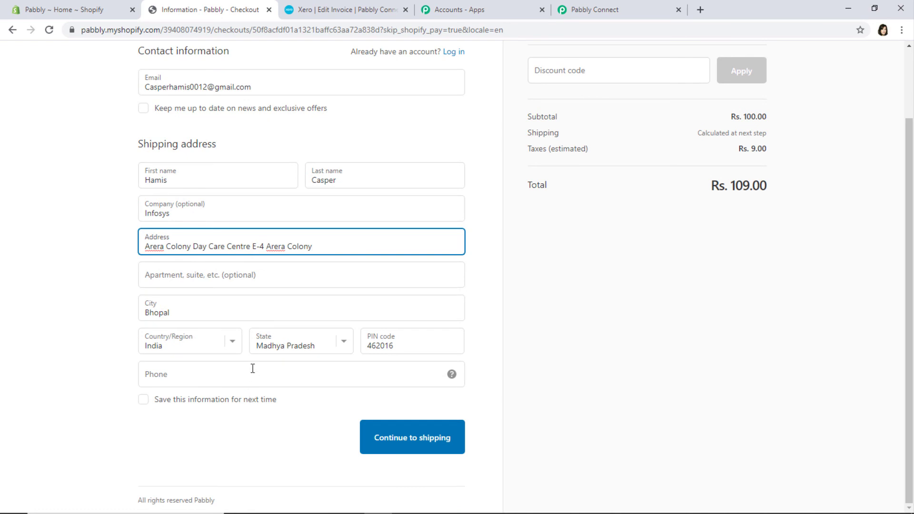
left_click(253, 369)
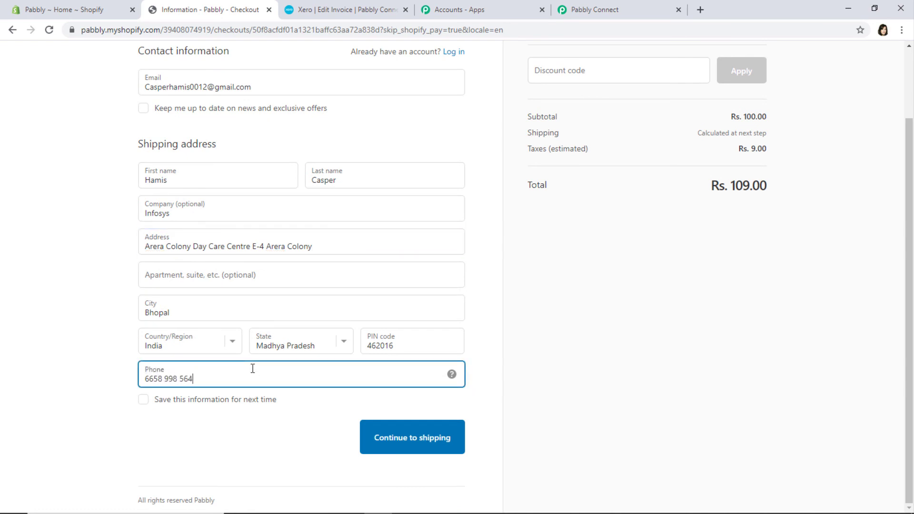
left_click(408, 445)
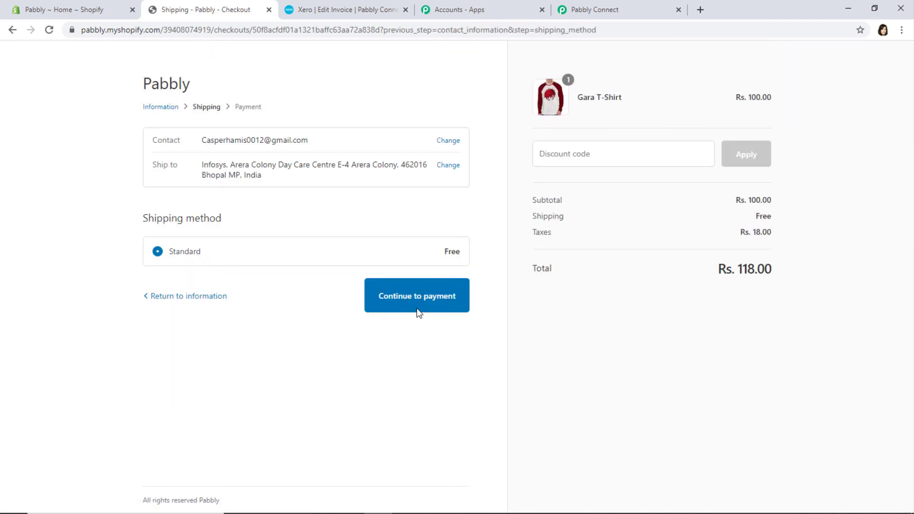
- Move to payment and enter the test card number and the cardholder's name
left_click(418, 311)
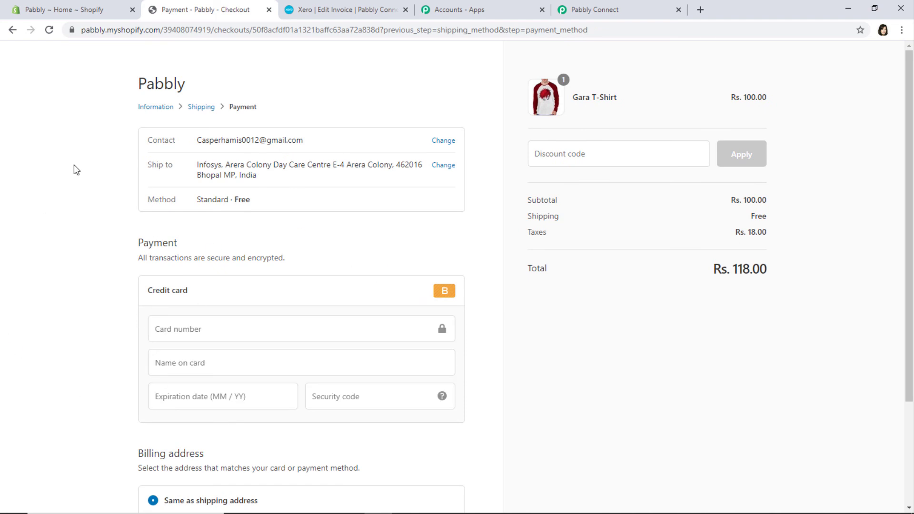
left_click(172, 333)
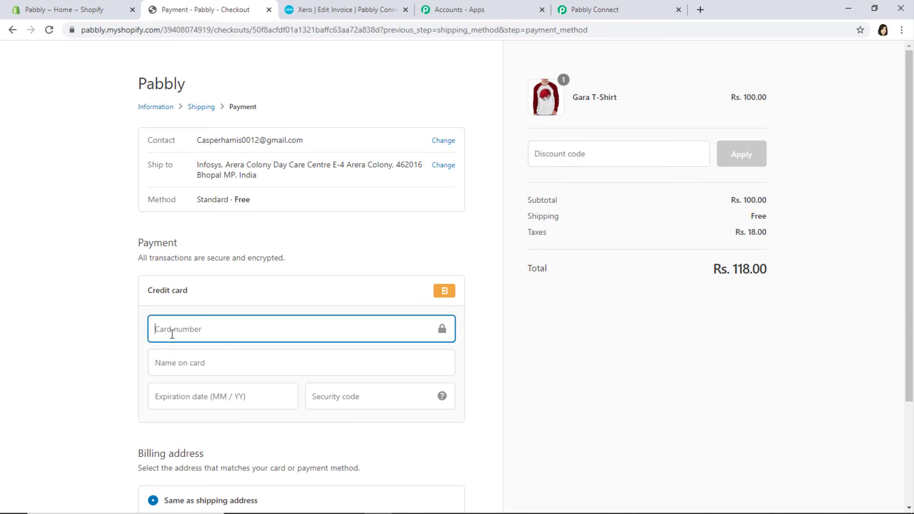
type("1")
left_click(175, 362)
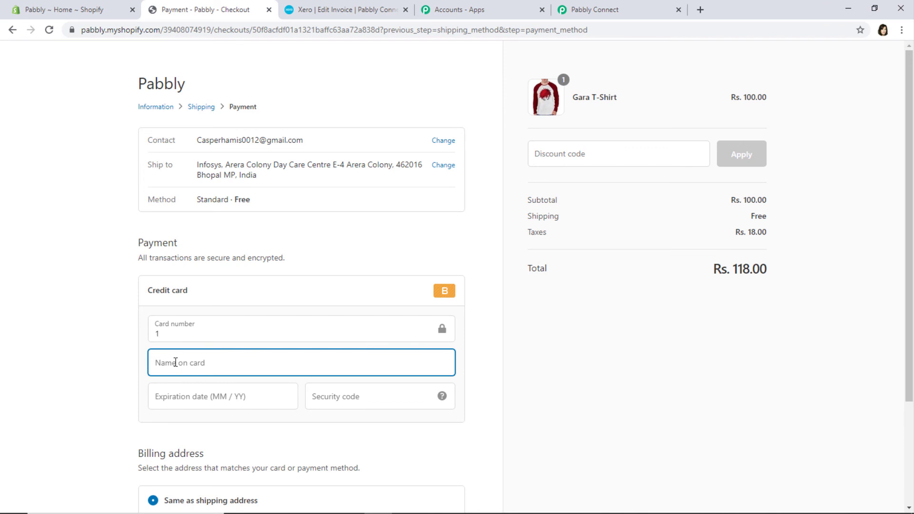
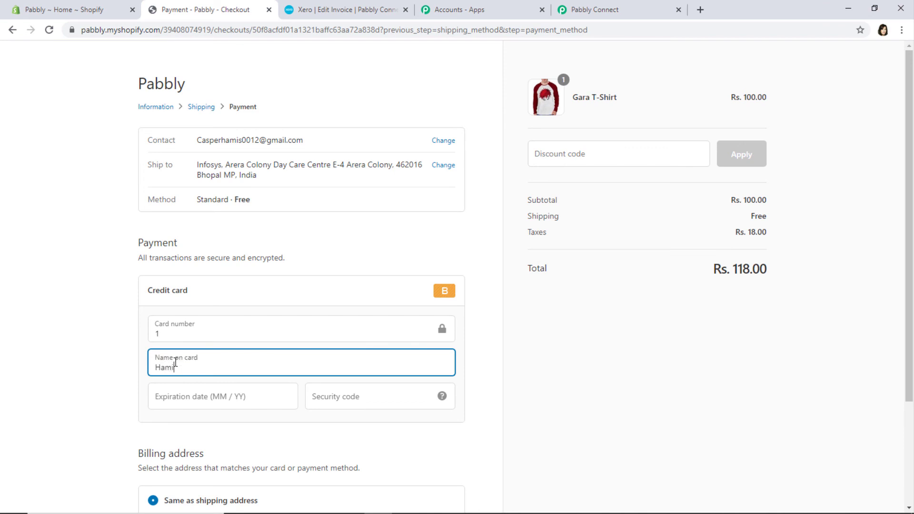
- Add the card expiry and security code, then pay Rs. 118.00 to place the order
left_click(179, 400)
type("0235")
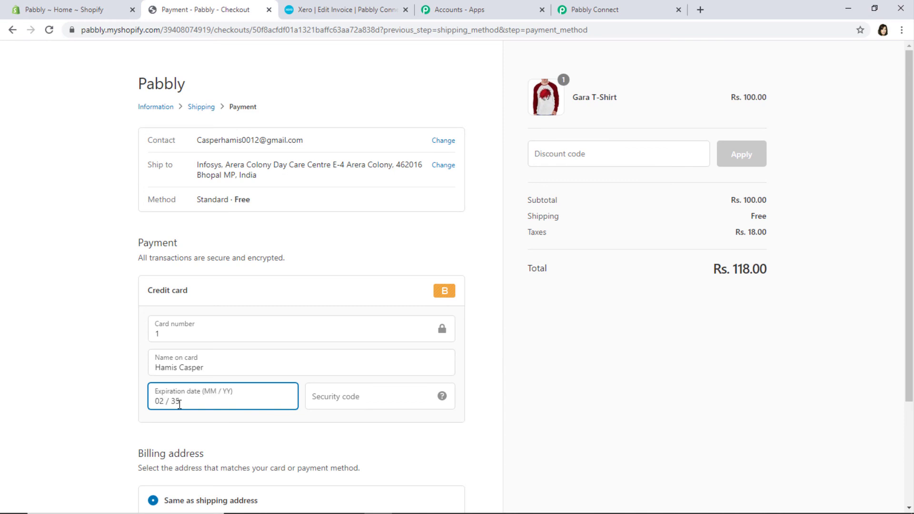
left_click(347, 402)
type("123")
scroll(410, 374, "down", 1)
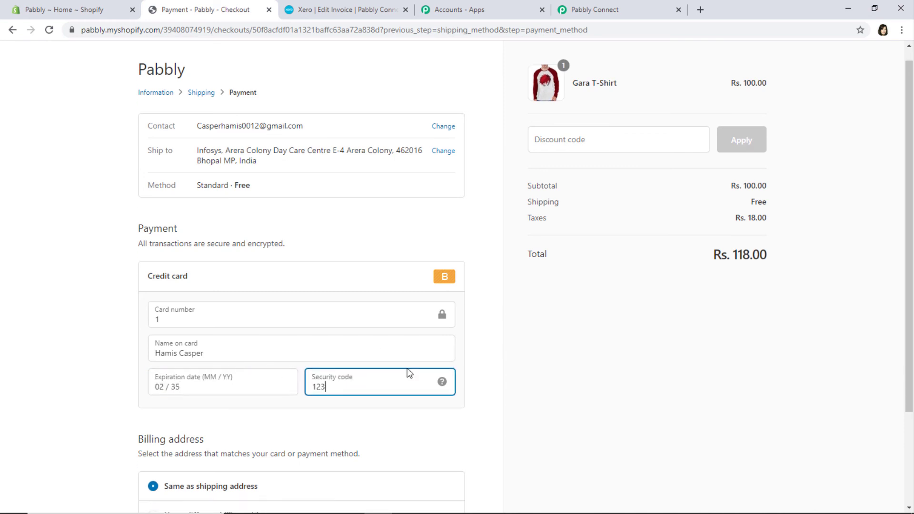
scroll(410, 373, "down", 3)
left_click(433, 443)
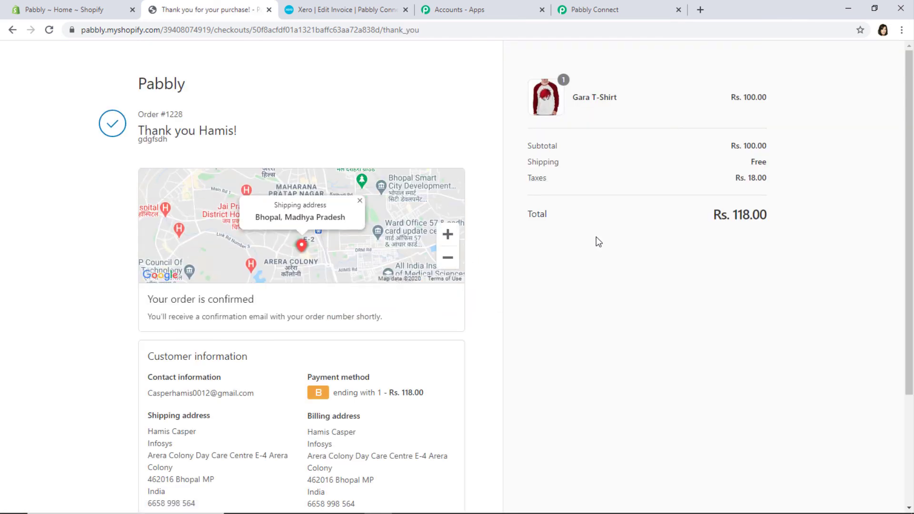
scroll(589, 234, "down", 3)
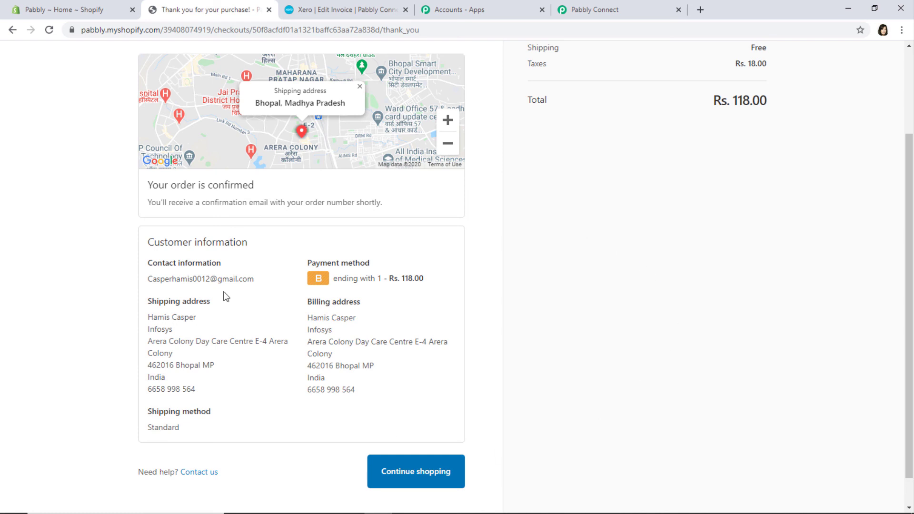
left_click(353, 10)
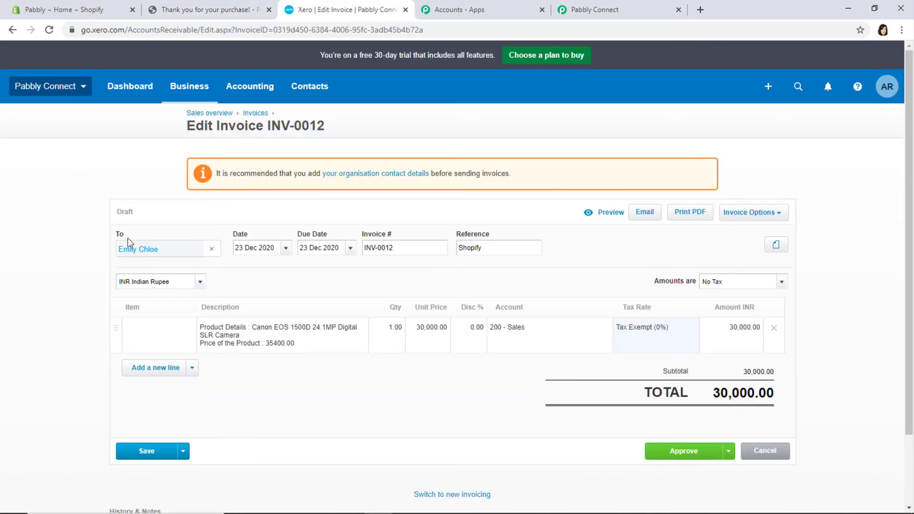
- Open the new Gara T-Shirt draft invoice INV-0013 (100.00) from Xero's Invoices list
left_click(188, 86)
left_click(190, 185)
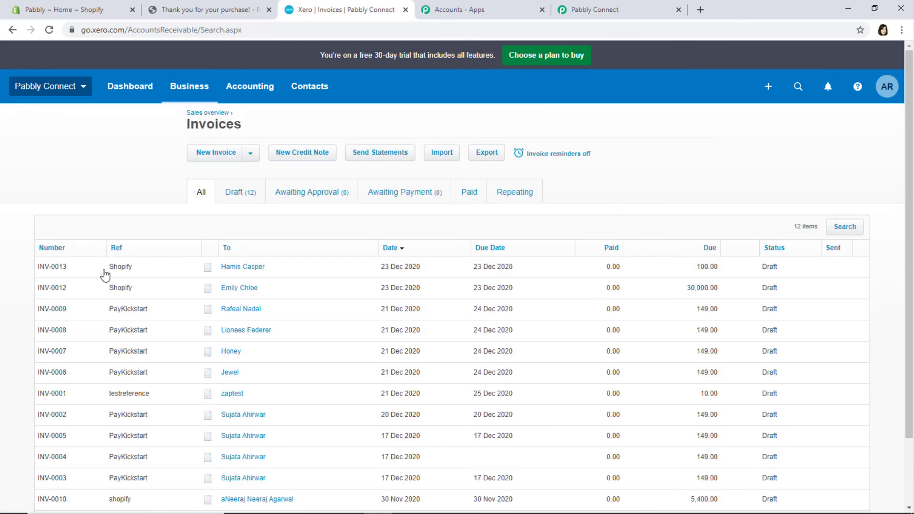
left_click(241, 268)
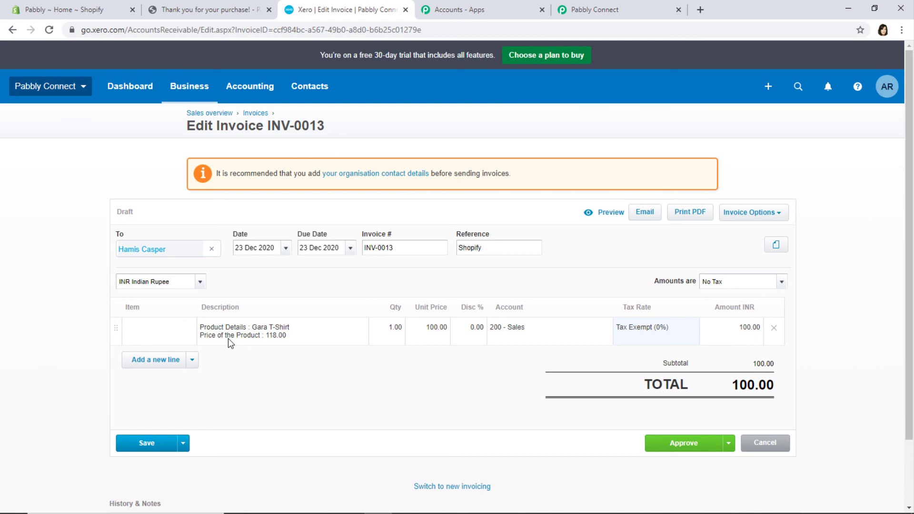
- Return to the Pabbly Connect workflow and collapse the Shopify trigger's settings
left_click(615, 6)
scroll(791, 357, "up", 15)
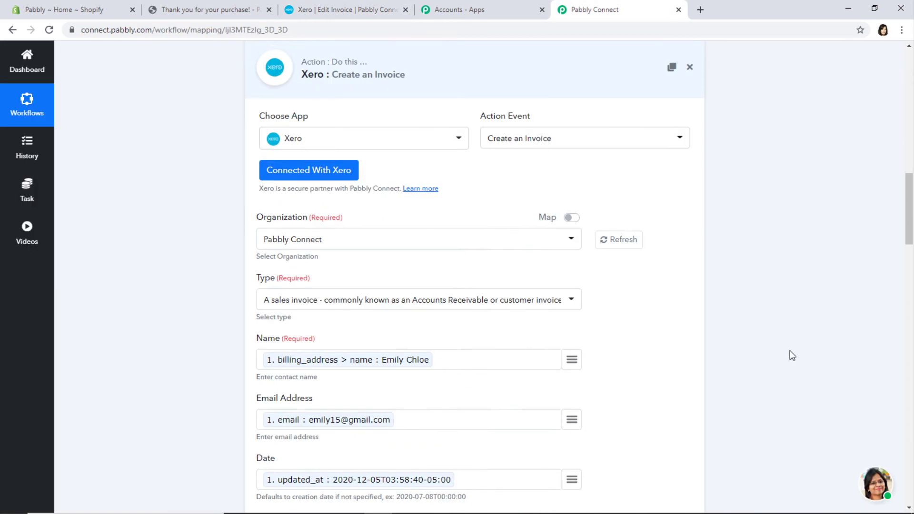
scroll(859, 320, "up", 10)
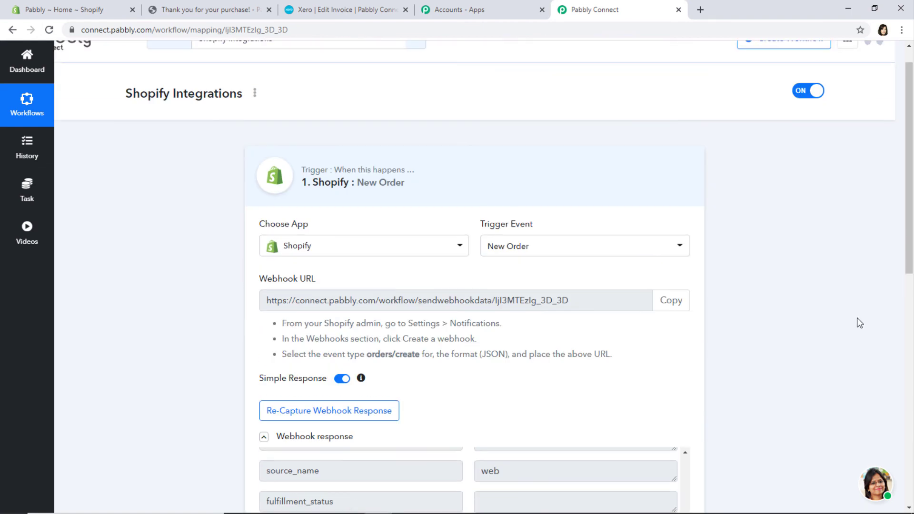
left_click(591, 205)
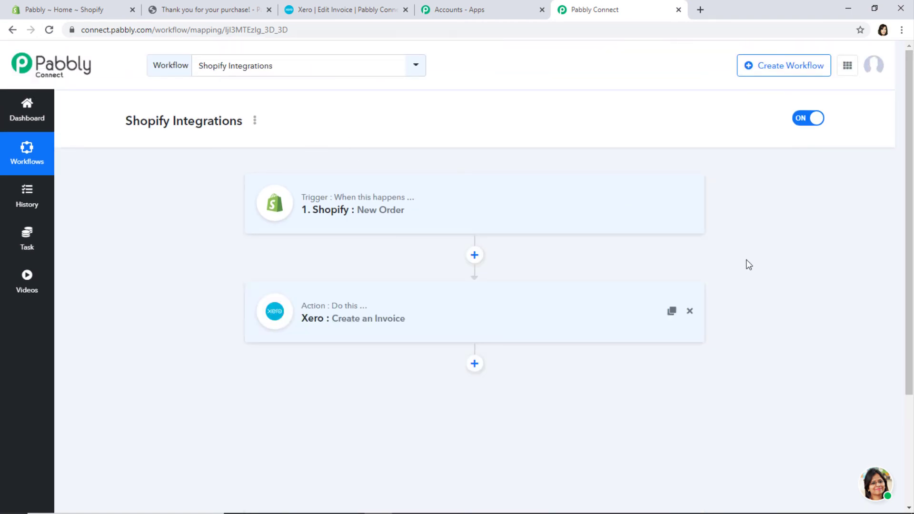